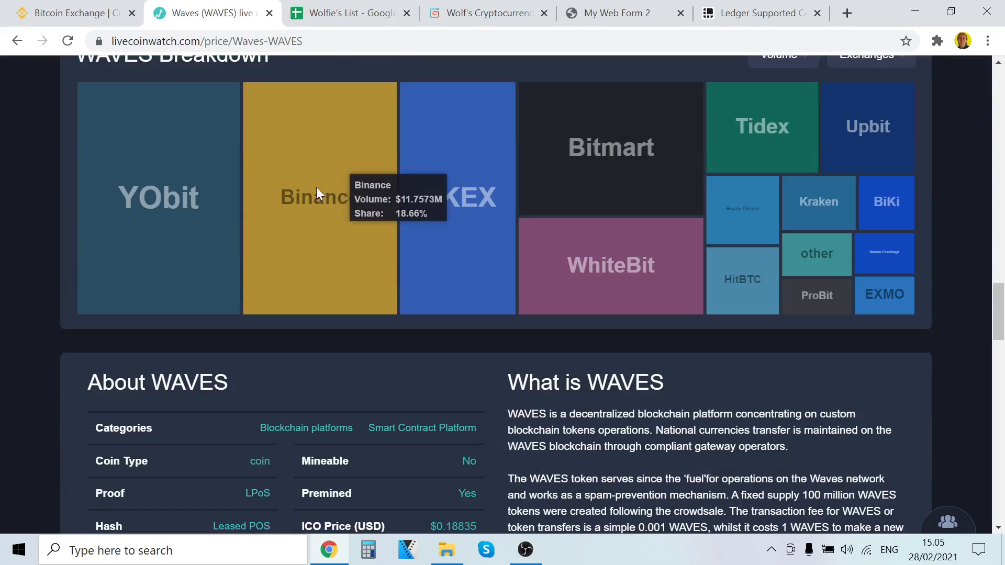
Review the price and market statistics at the start of the Waves page on Live Coin Watch.
{"action": "scroll", "coordinate": [297, 219], "scroll_direction": "up", "scroll_amount": 20}
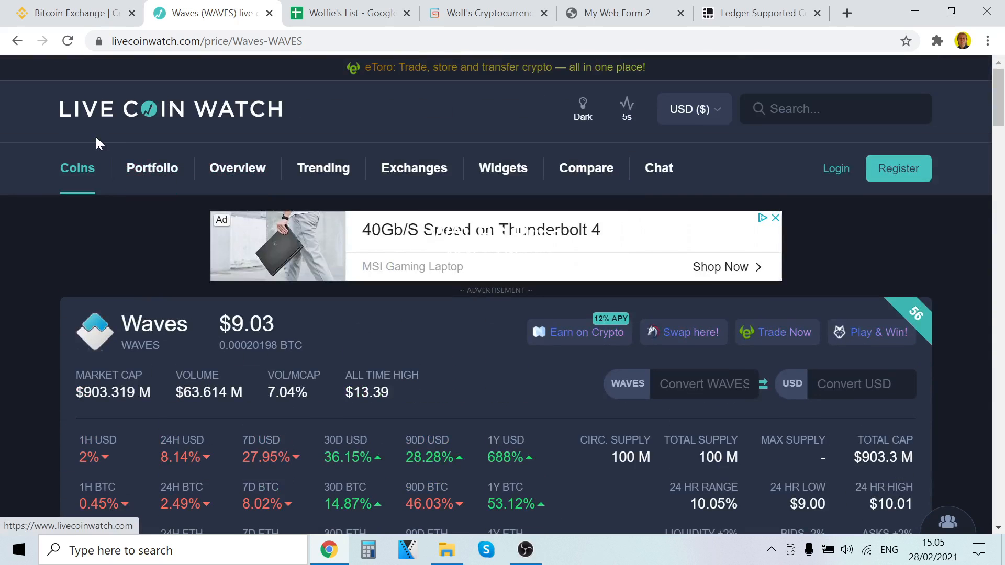
{"action": "scroll", "coordinate": [59, 136], "scroll_direction": "down", "scroll_amount": 2}
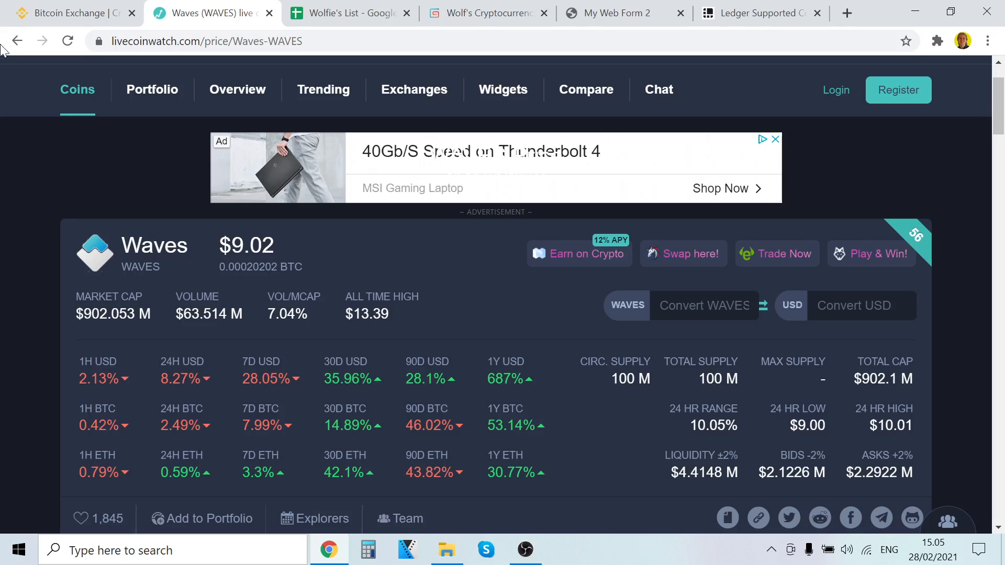
Switch to Binance, open the Fiat and Spot wallet and look through its coin balances.
{"action": "left_click", "coordinate": [58, 12]}
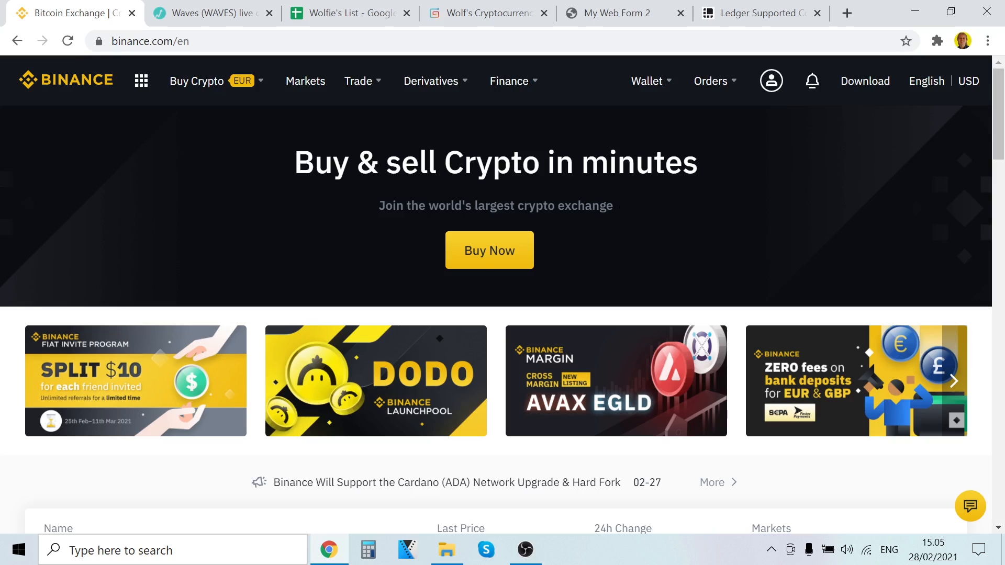
{"action": "mouse_move", "coordinate": [723, 85]}
{"action": "mouse_move", "coordinate": [661, 87]}
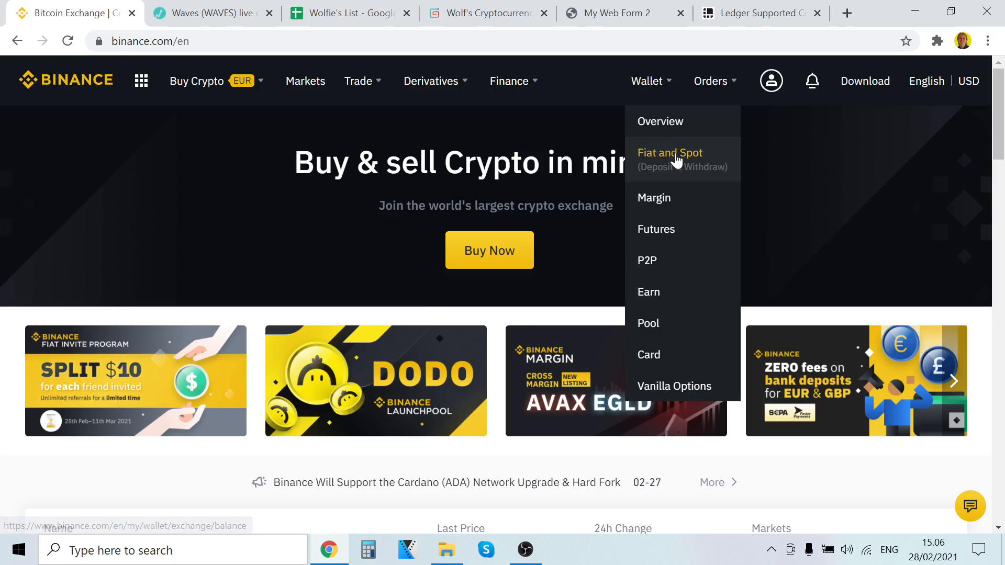
{"action": "left_click", "coordinate": [673, 157]}
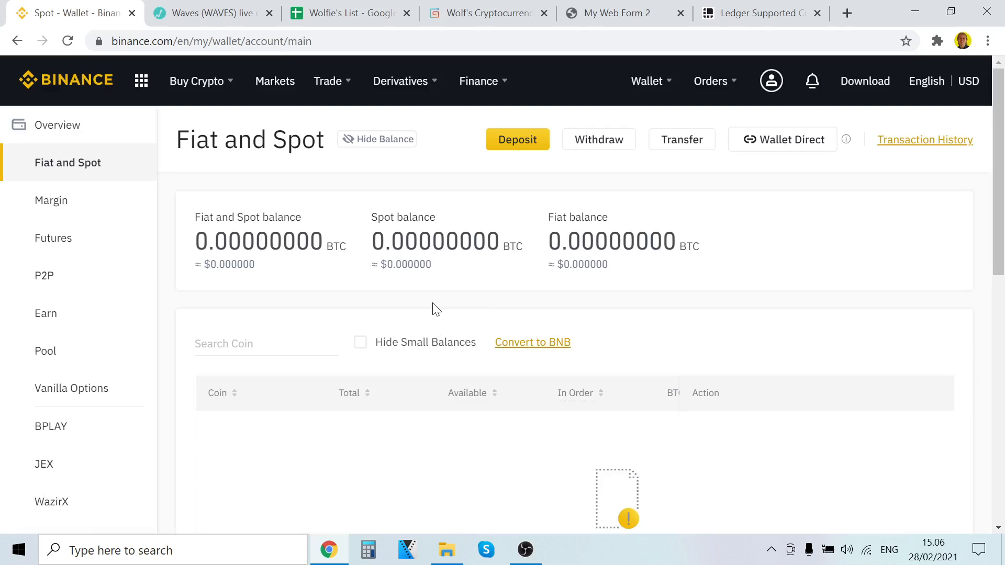
{"action": "scroll", "coordinate": [445, 272], "scroll_direction": "down", "scroll_amount": 2}
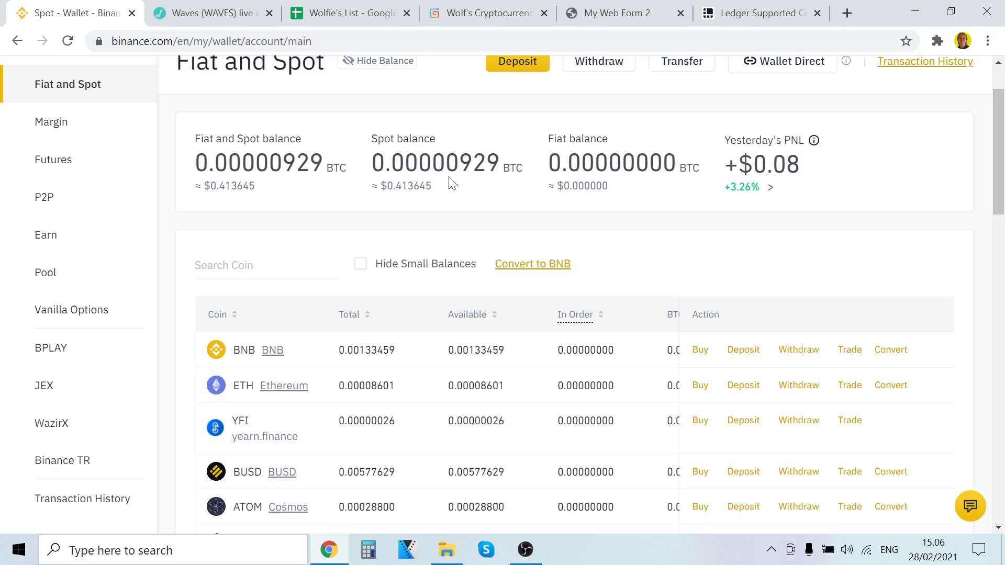
{"action": "scroll", "coordinate": [341, 367], "scroll_direction": "down", "scroll_amount": 10}
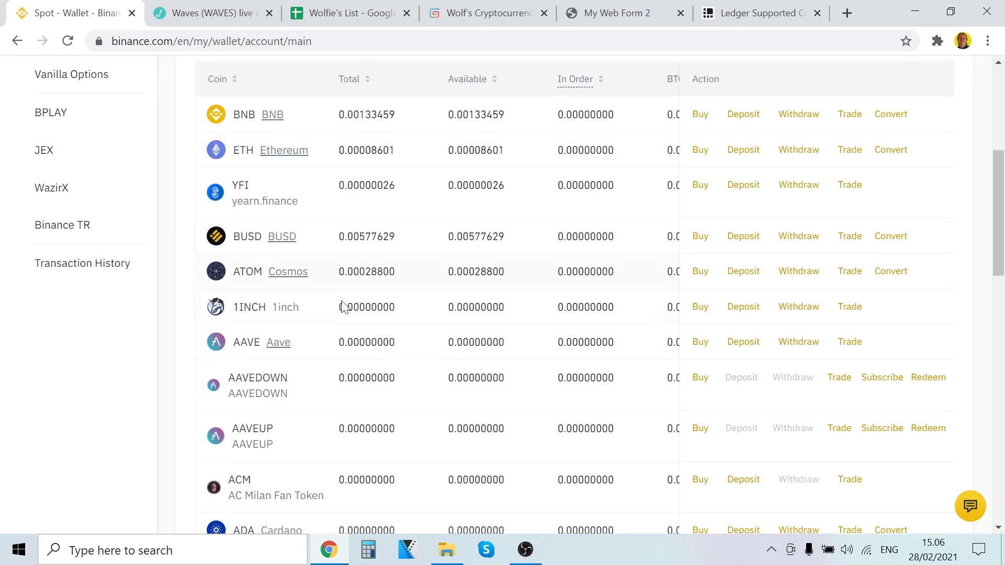
{"action": "scroll", "coordinate": [338, 319], "scroll_direction": "up", "scroll_amount": 10}
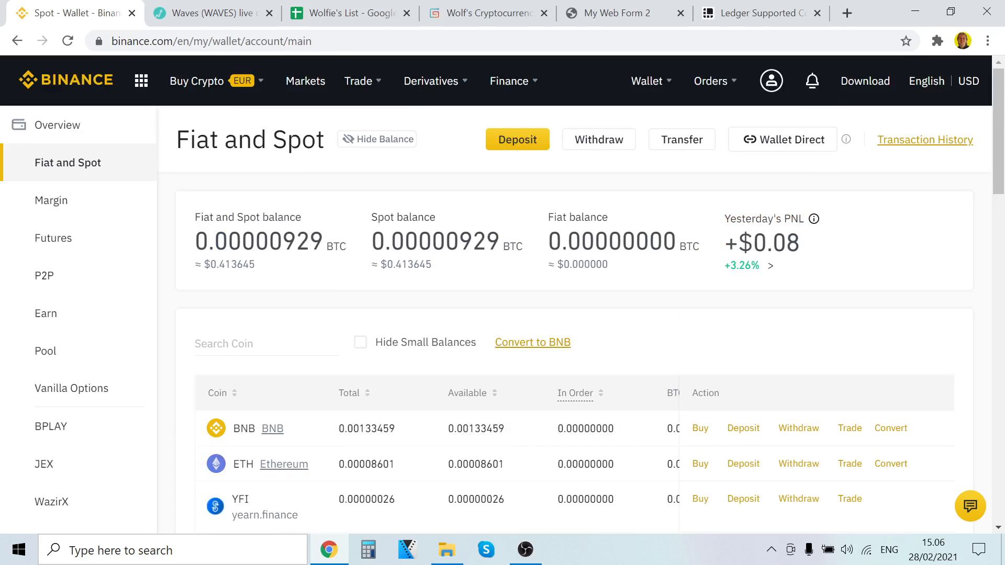
{"action": "scroll", "coordinate": [331, 264], "scroll_direction": "down", "scroll_amount": 3}
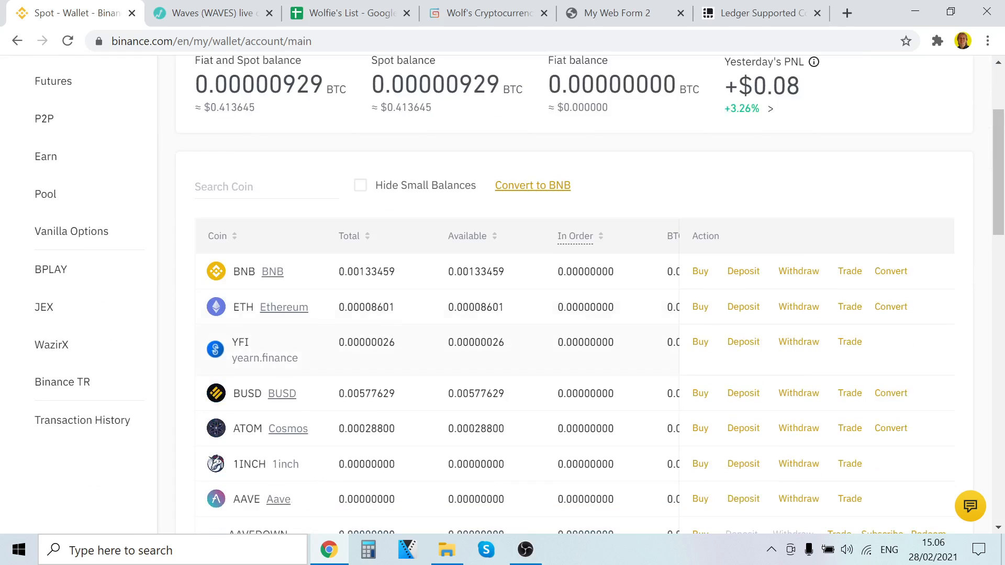
{"action": "scroll", "coordinate": [333, 329], "scroll_direction": "up", "scroll_amount": 3}
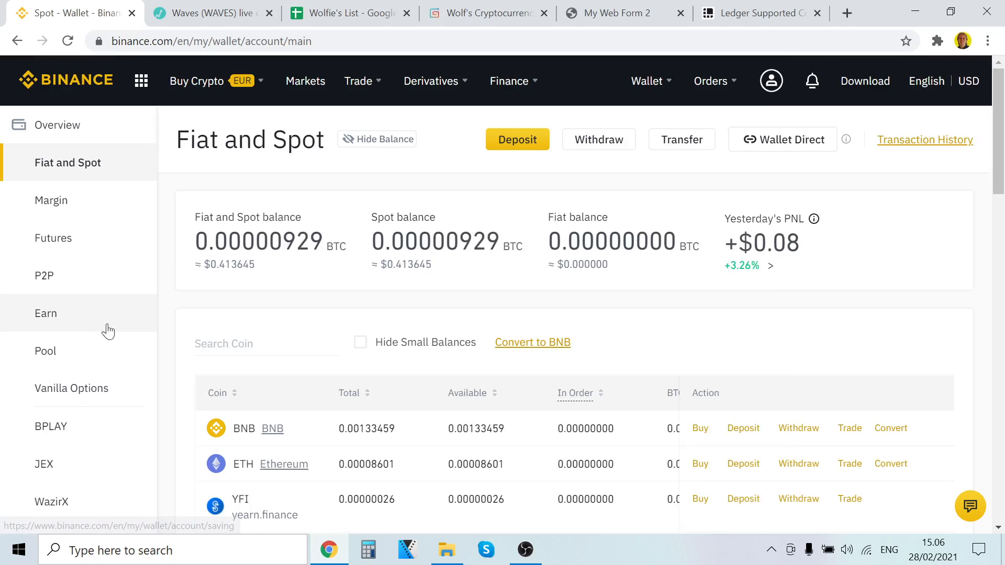
Open the credit/debit card purchase page for paying in EUR and look over its Buy Crypto form.
{"action": "mouse_move", "coordinate": [229, 101]}
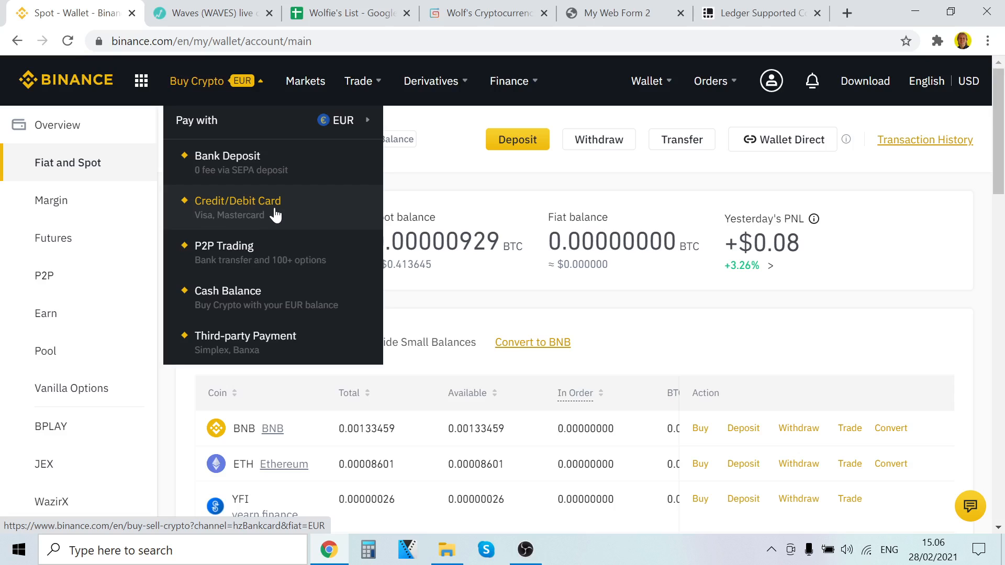
{"action": "left_click", "coordinate": [306, 212]}
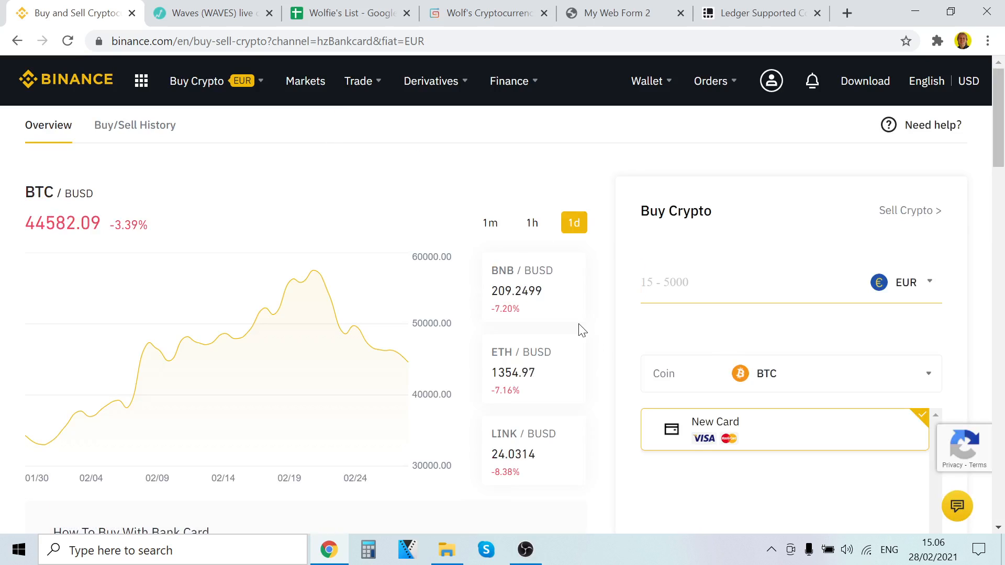
{"action": "scroll", "coordinate": [580, 327], "scroll_direction": "down", "scroll_amount": 5}
{"action": "scroll", "coordinate": [582, 317], "scroll_direction": "up", "scroll_amount": 4}
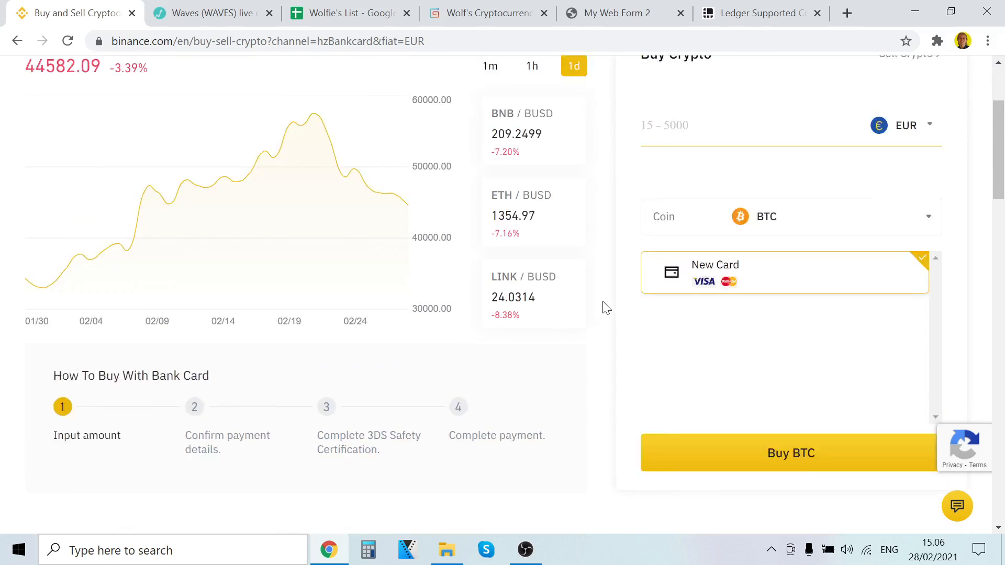
{"action": "scroll", "coordinate": [612, 349], "scroll_direction": "up", "scroll_amount": 2}
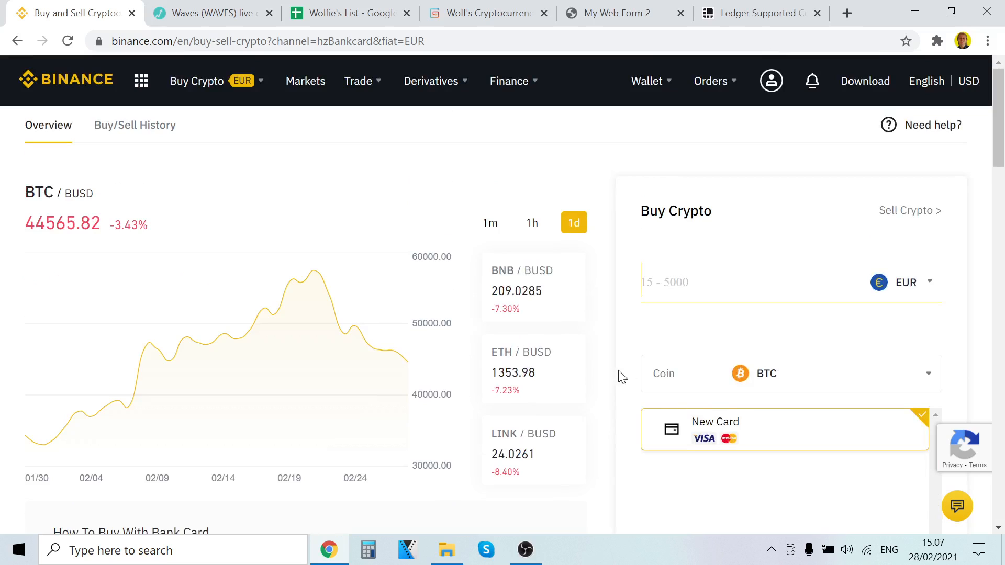
Search the coins offered for card purchase for "waves", clear the search and browse the full coin list.
{"action": "left_click", "coordinate": [702, 374]}
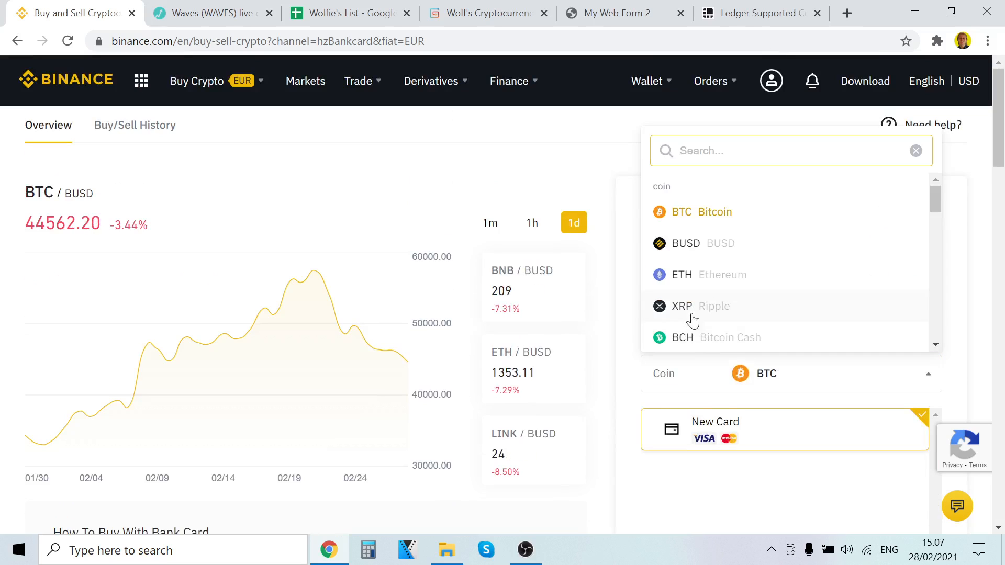
{"action": "type", "text": "waves"}
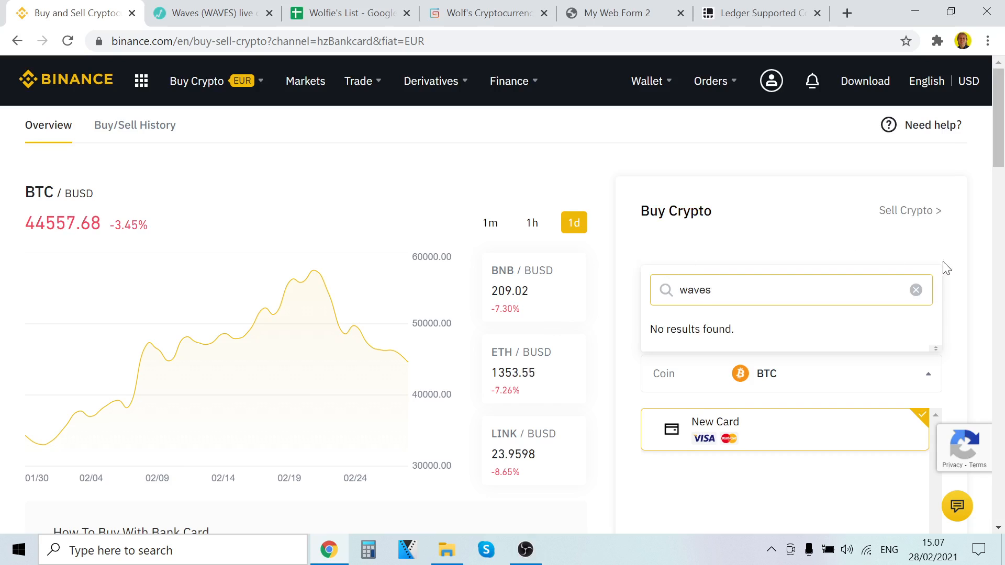
{"action": "left_click", "coordinate": [916, 291]}
{"action": "scroll", "coordinate": [874, 301], "scroll_direction": "down", "scroll_amount": 12}
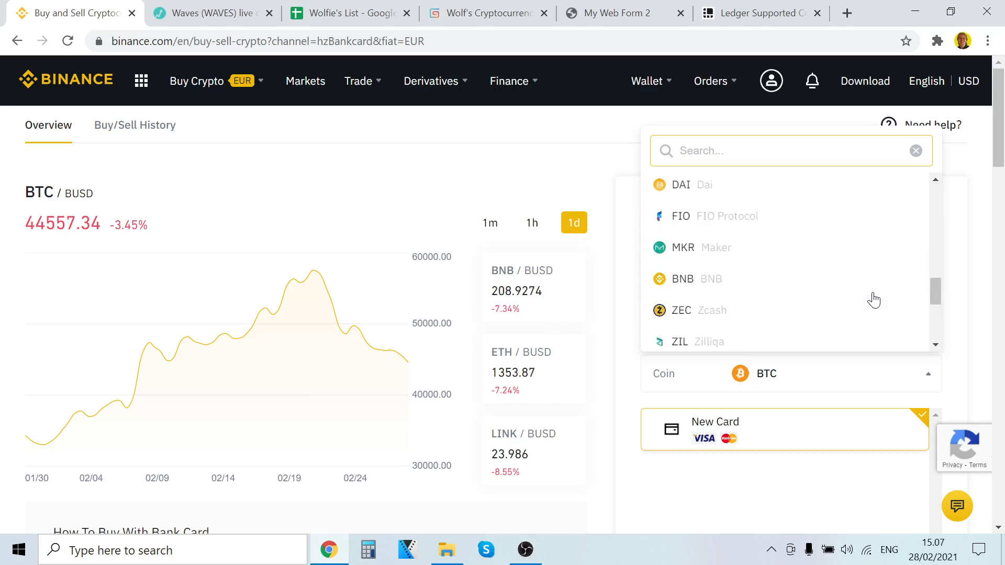
{"action": "scroll", "coordinate": [906, 278], "scroll_direction": "up", "scroll_amount": 12}
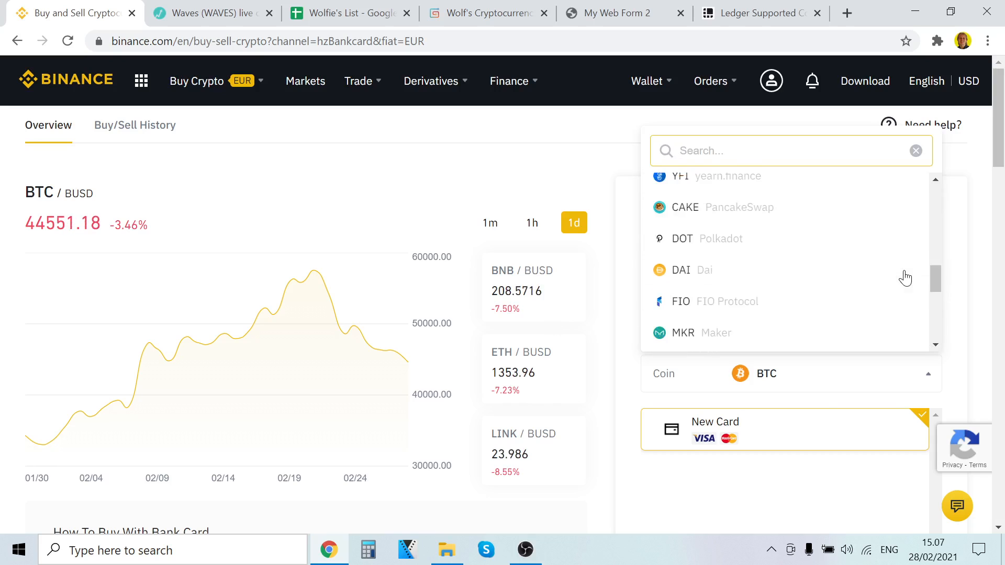
{"action": "scroll", "coordinate": [879, 278], "scroll_direction": "down", "scroll_amount": 10}
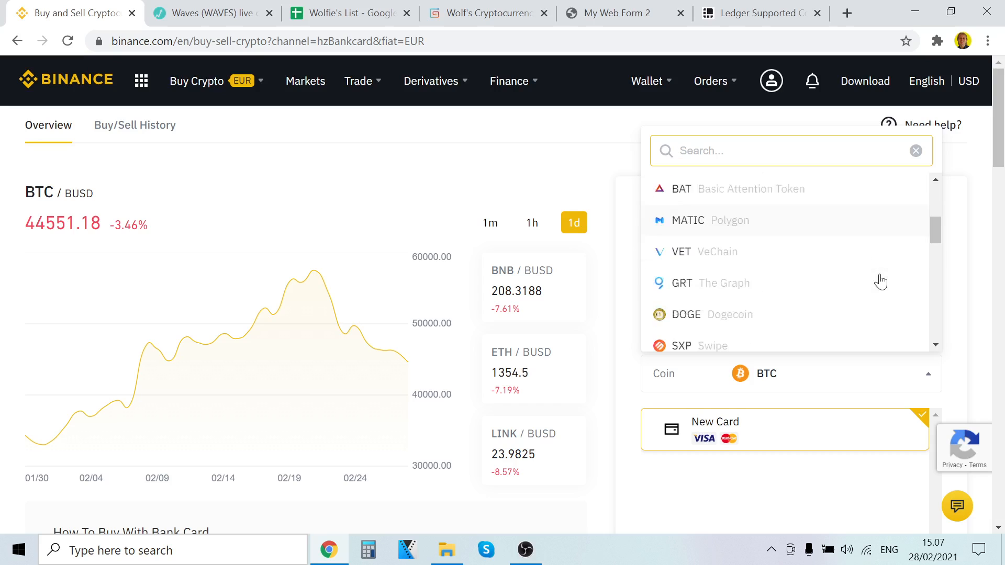
{"action": "scroll", "coordinate": [880, 256], "scroll_direction": "down", "scroll_amount": 2}
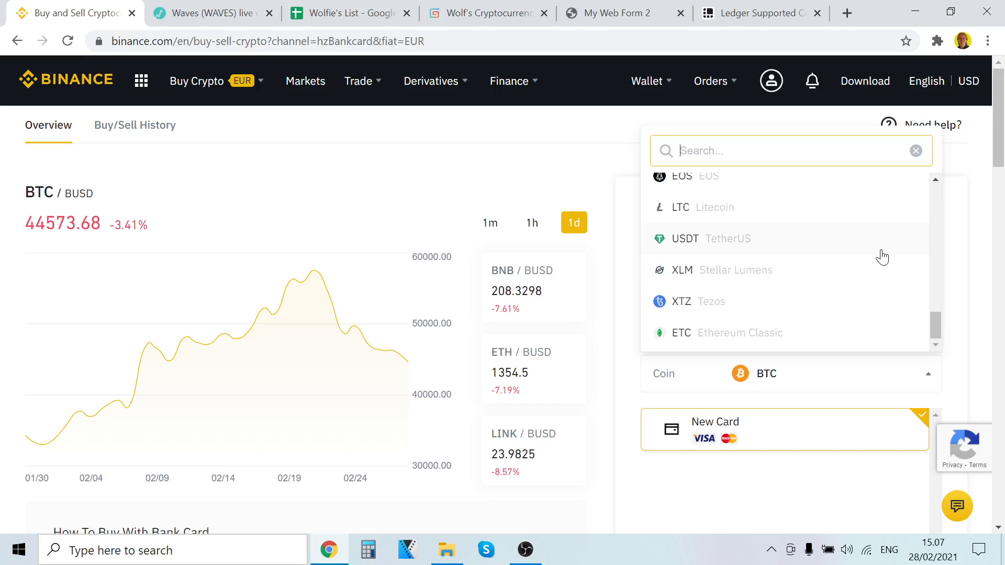
{"action": "left_click", "coordinate": [969, 214]}
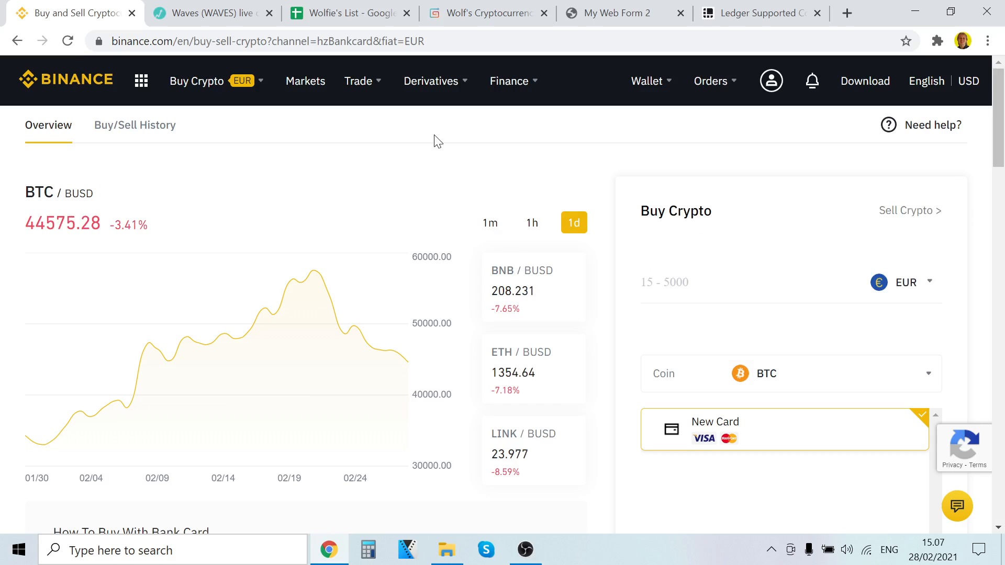
Open the Classic trading view and search the trading pairs for "waves".
{"action": "mouse_move", "coordinate": [359, 83]}
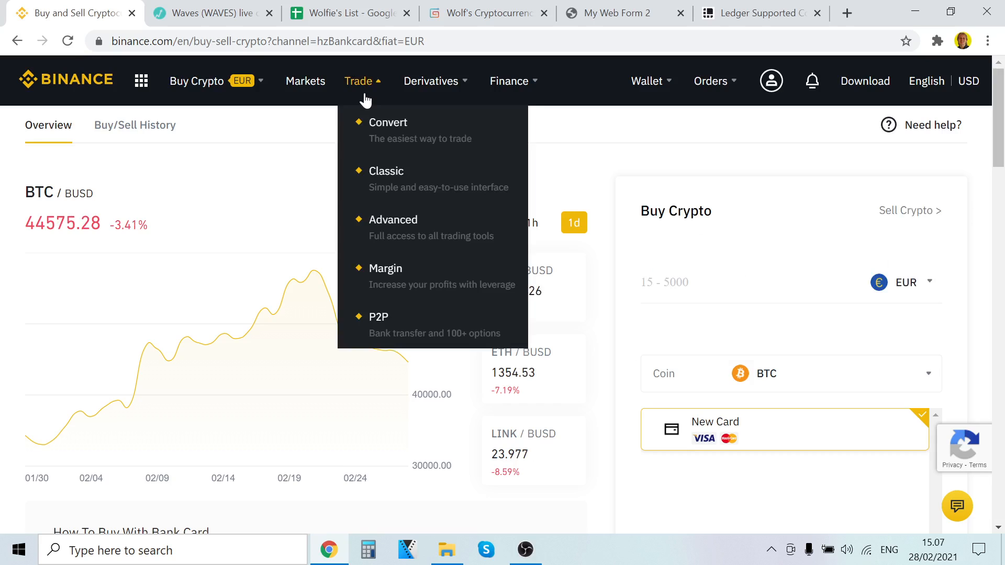
{"action": "left_click", "coordinate": [397, 175]}
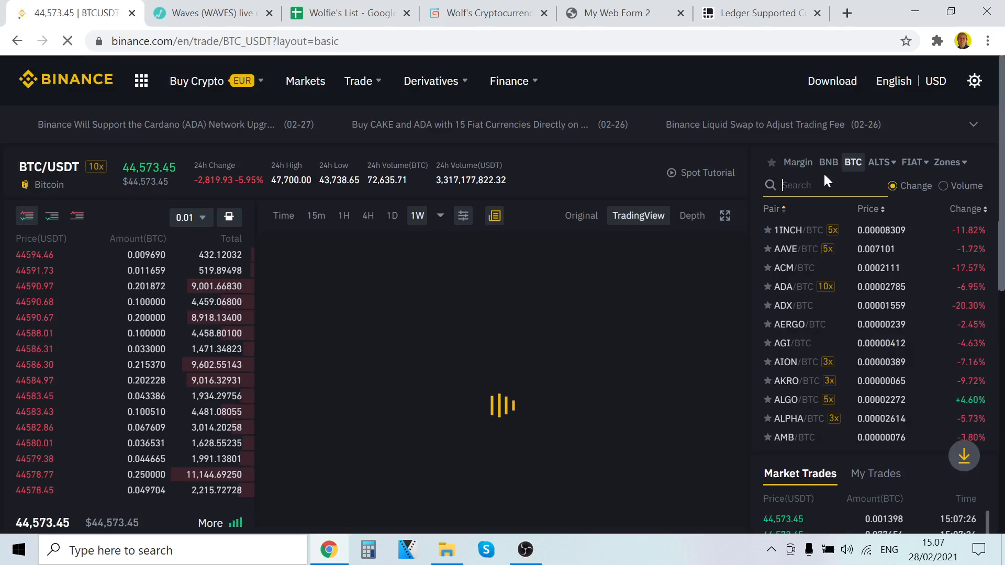
{"action": "type", "text": "waves"}
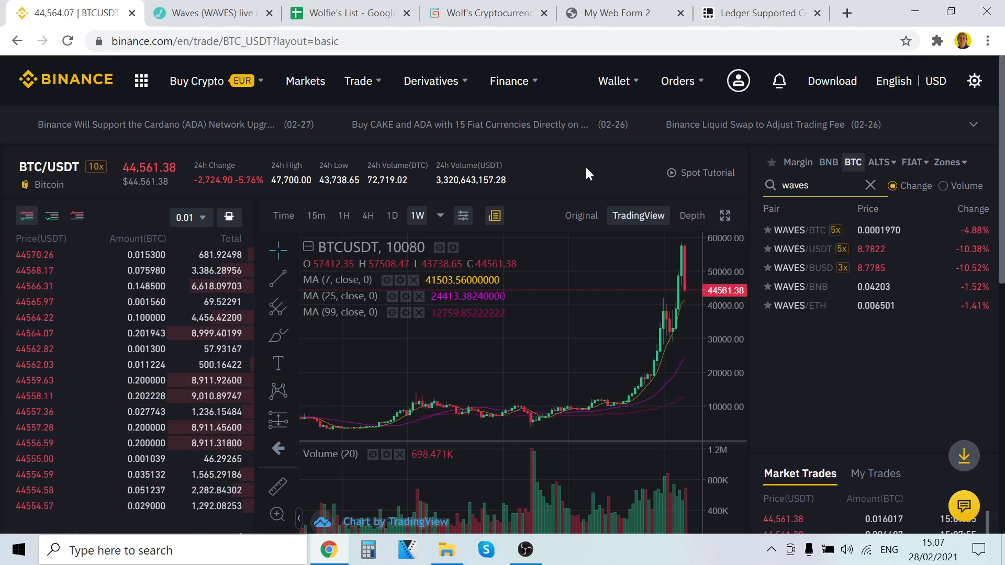
Return to the credit/debit card purchase page and enter an amount of 3000 EUR for buying BTC.
{"action": "mouse_move", "coordinate": [197, 80]}
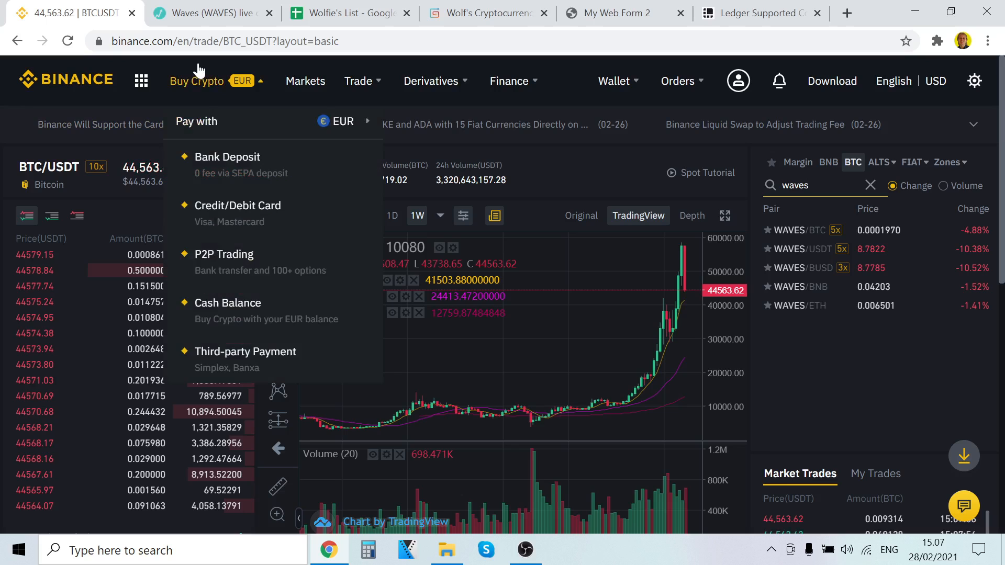
{"action": "left_click", "coordinate": [234, 208]}
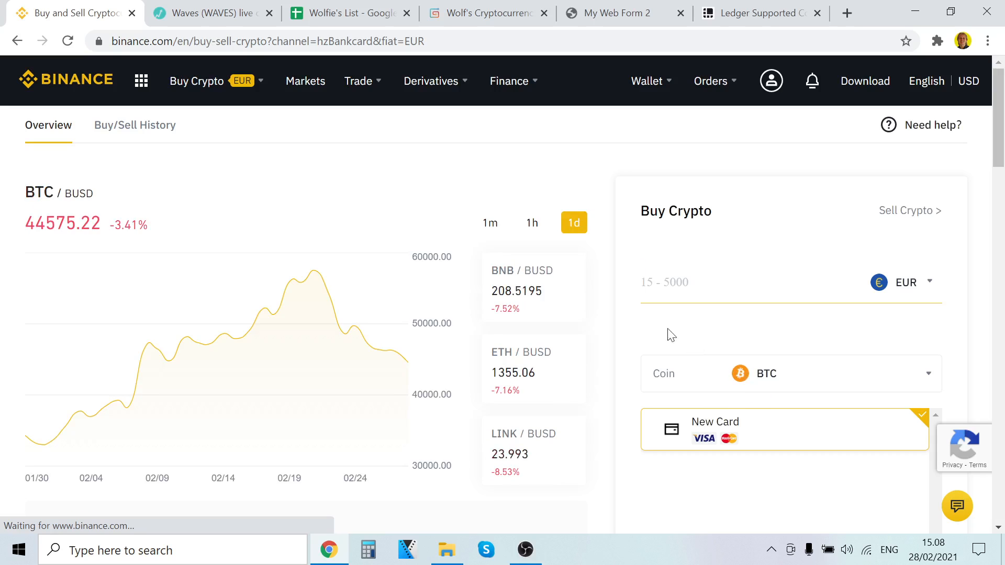
{"action": "scroll", "coordinate": [716, 323], "scroll_direction": "down", "scroll_amount": 3}
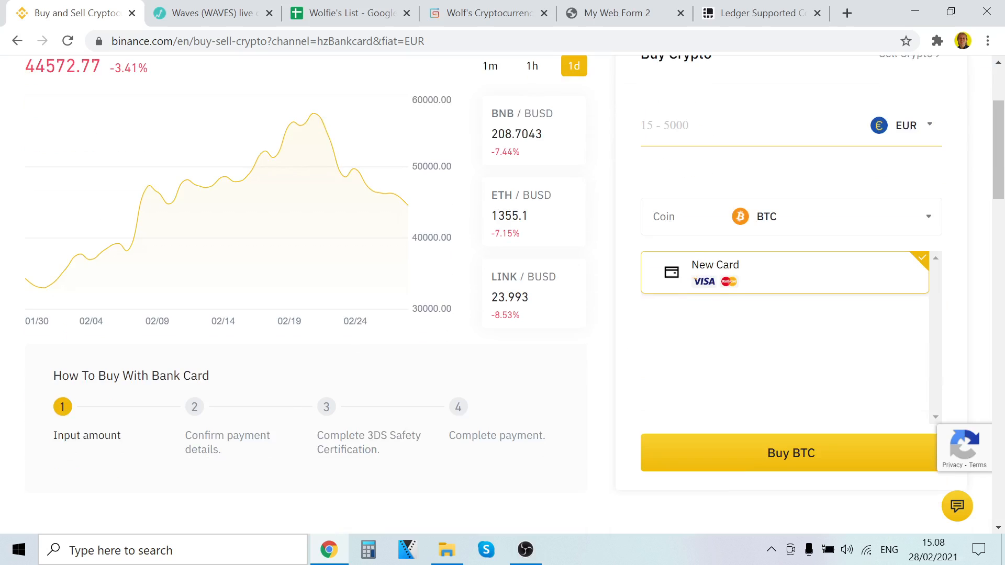
{"action": "scroll", "coordinate": [437, 347], "scroll_direction": "up", "scroll_amount": 3}
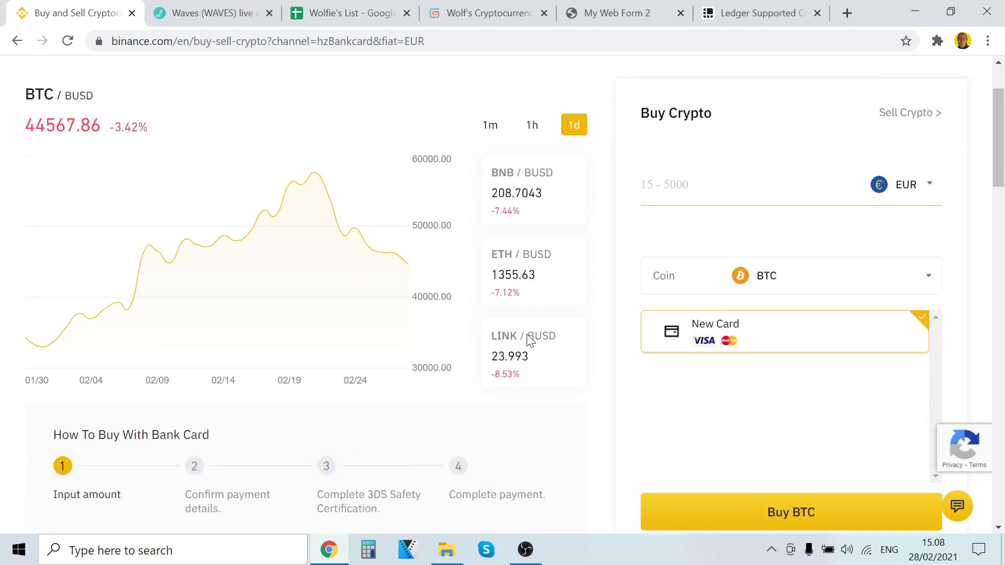
{"action": "type", "text": "3000"}
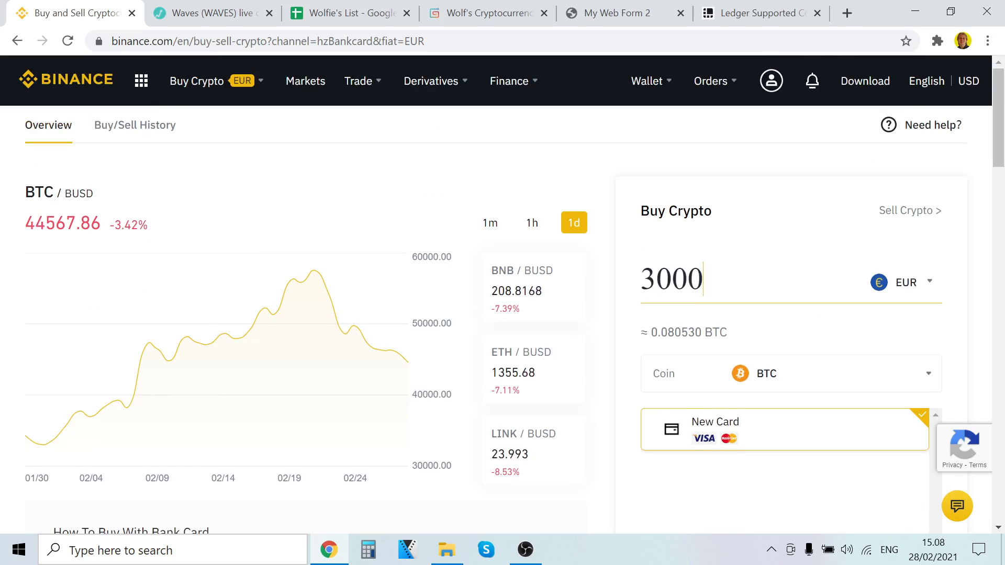
{"action": "scroll", "coordinate": [662, 304], "scroll_direction": "down", "scroll_amount": 5}
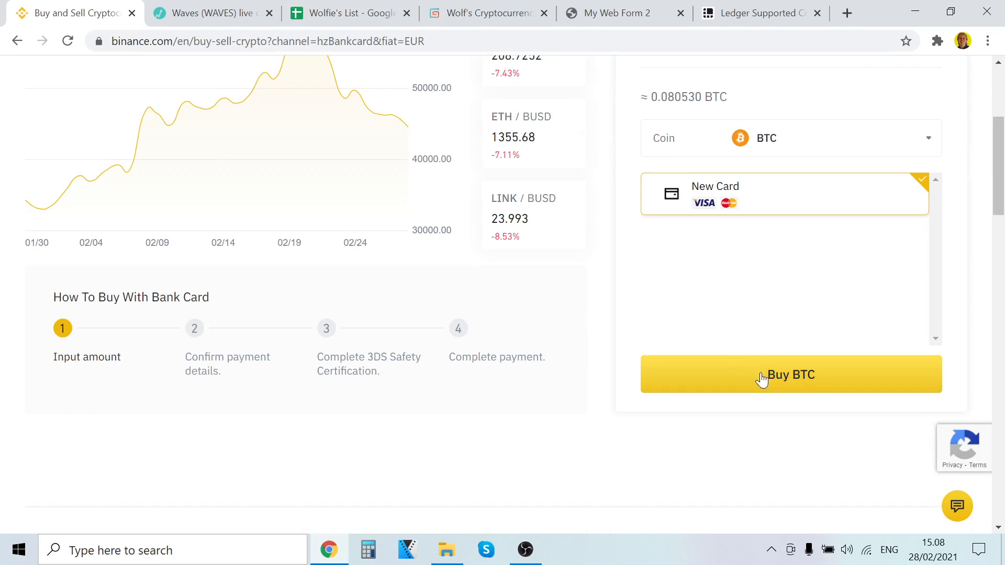
{"action": "scroll", "coordinate": [269, 408], "scroll_direction": "up", "scroll_amount": 1}
{"action": "scroll", "coordinate": [241, 426], "scroll_direction": "up", "scroll_amount": 1}
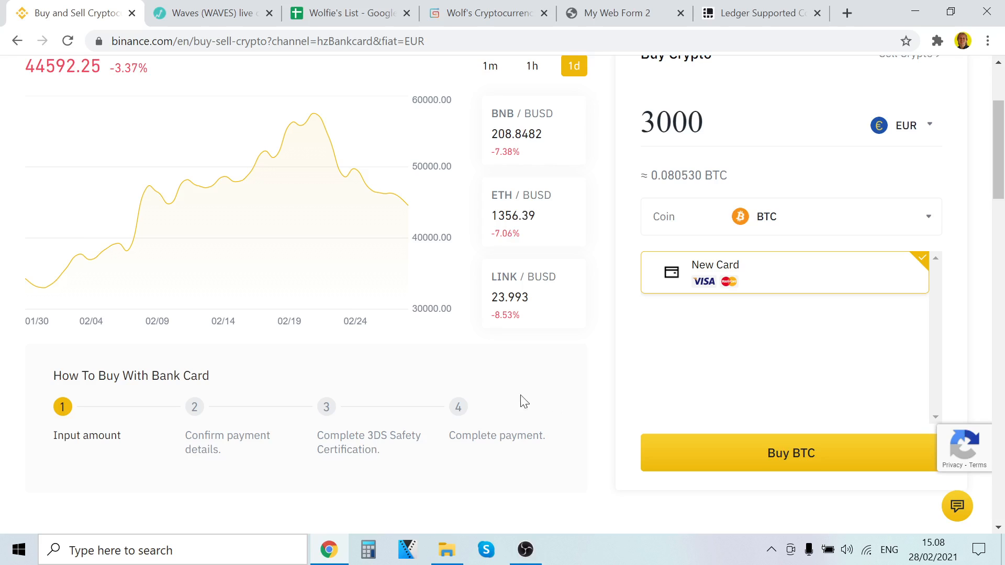
{"action": "scroll", "coordinate": [576, 450], "scroll_direction": "up", "scroll_amount": 1}
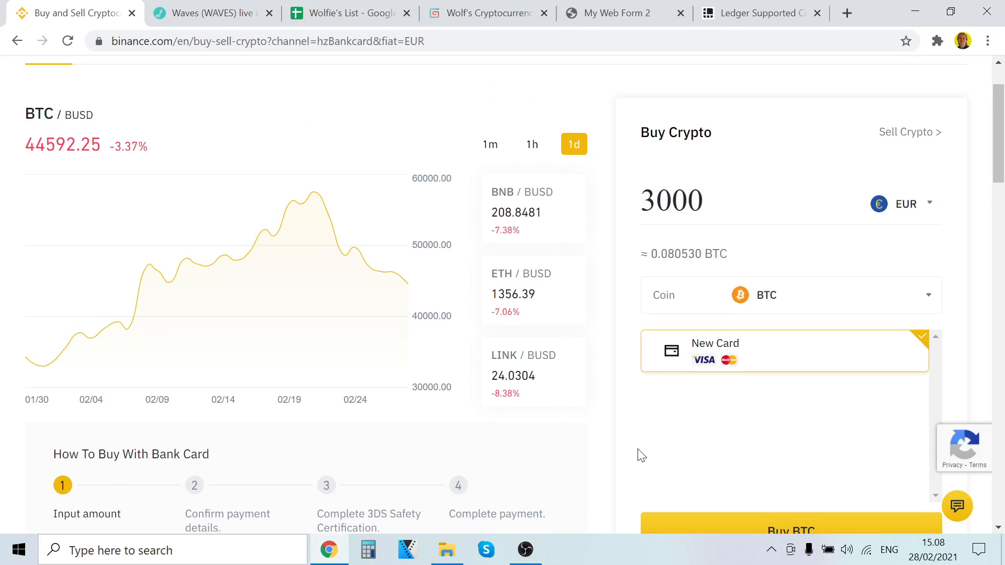
{"action": "scroll", "coordinate": [622, 450], "scroll_direction": "up", "scroll_amount": 1}
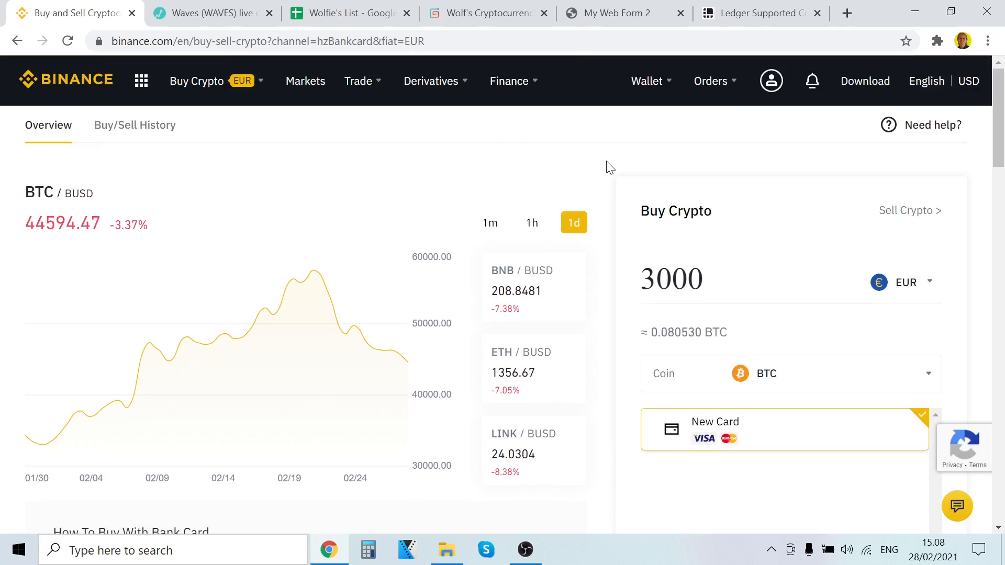
Go back to the Fiat and Spot wallet and check the coin balances there.
{"action": "mouse_move", "coordinate": [666, 82]}
{"action": "left_click", "coordinate": [681, 157]}
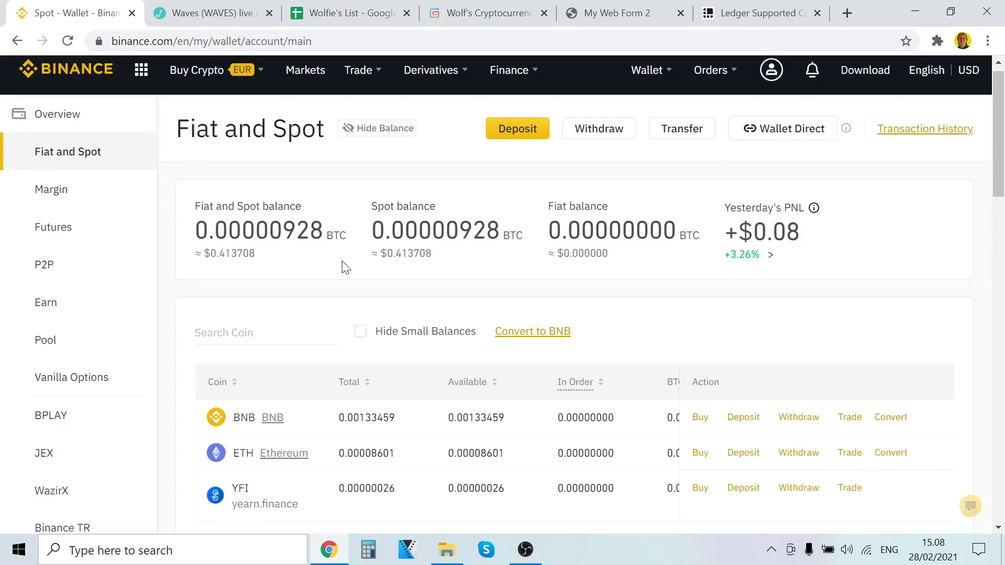
{"action": "scroll", "coordinate": [346, 268], "scroll_direction": "down", "scroll_amount": 3}
{"action": "scroll", "coordinate": [288, 257], "scroll_direction": "up", "scroll_amount": 5}
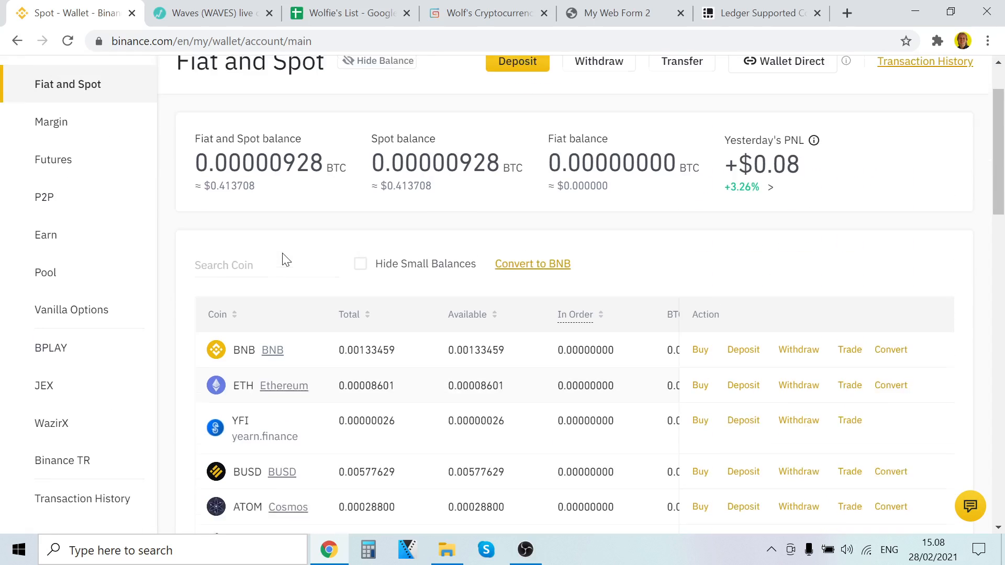
Open the Classic trading view, search the trading pairs for "waves" and open the WAVES/BTC pair.
{"action": "scroll", "coordinate": [247, 325], "scroll_direction": "down", "scroll_amount": 3}
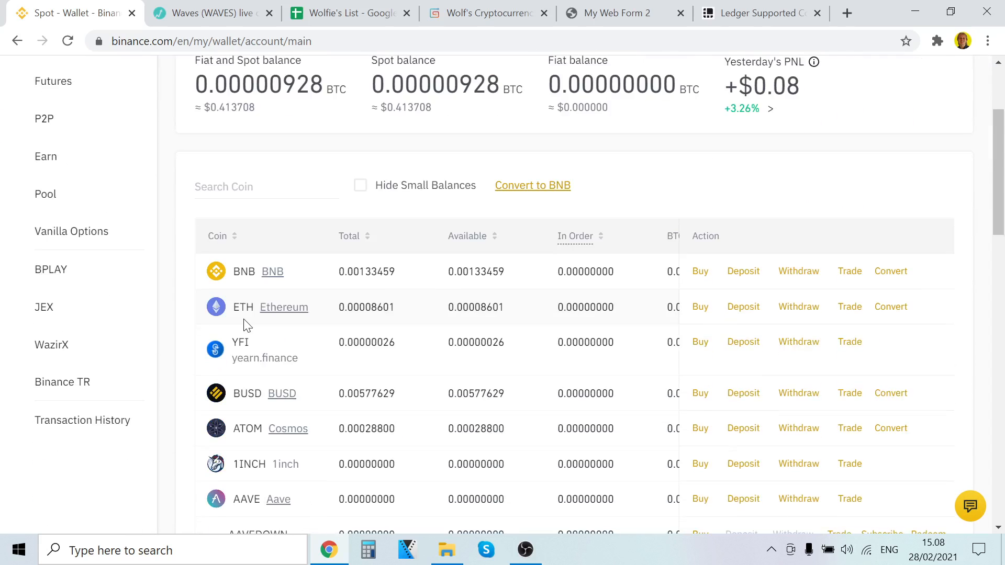
{"action": "scroll", "coordinate": [243, 327], "scroll_direction": "up", "scroll_amount": 2}
{"action": "scroll", "coordinate": [247, 348], "scroll_direction": "up", "scroll_amount": 2}
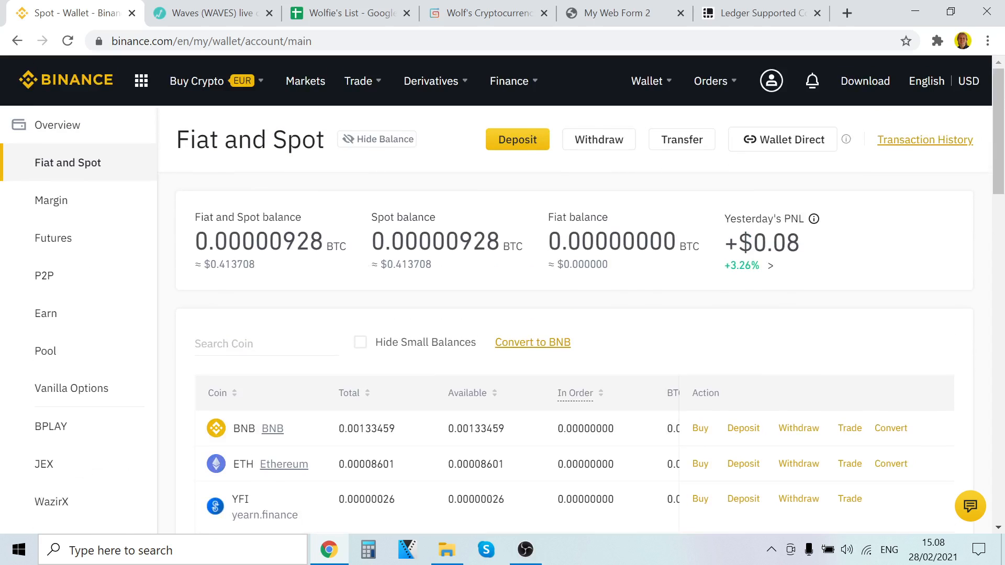
{"action": "mouse_move", "coordinate": [362, 95]}
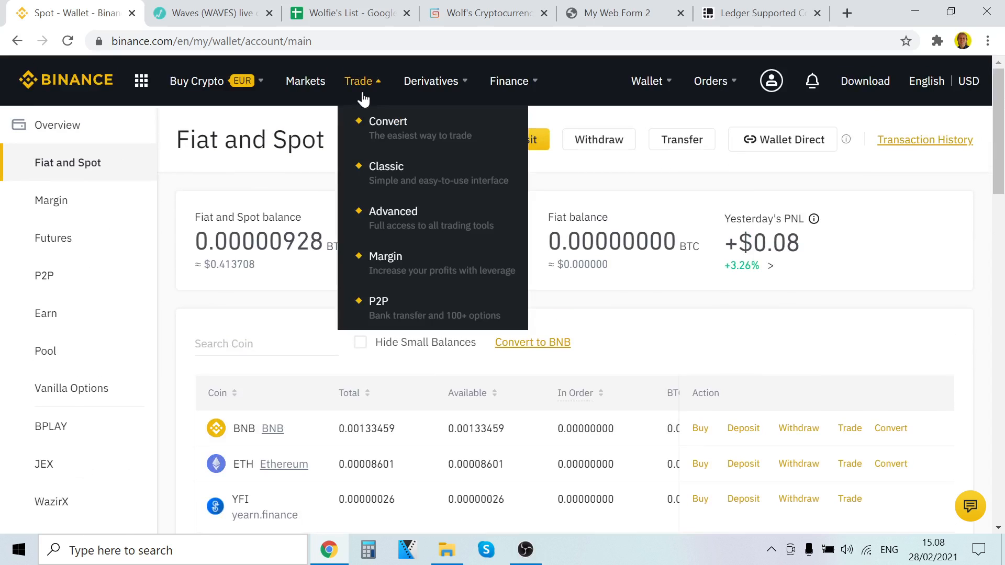
{"action": "left_click", "coordinate": [388, 169]}
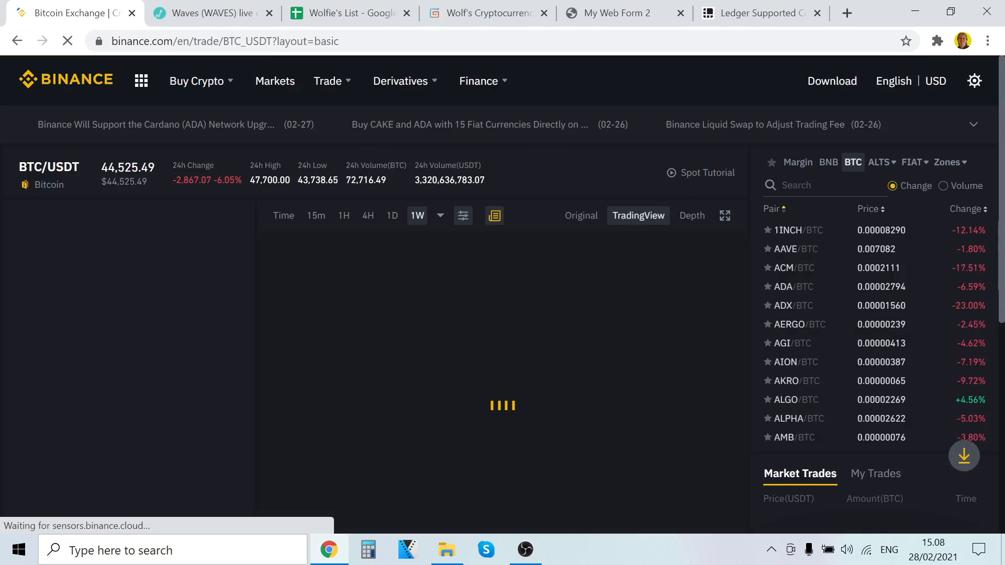
{"action": "left_click", "coordinate": [806, 185]}
{"action": "type", "text": "waves"}
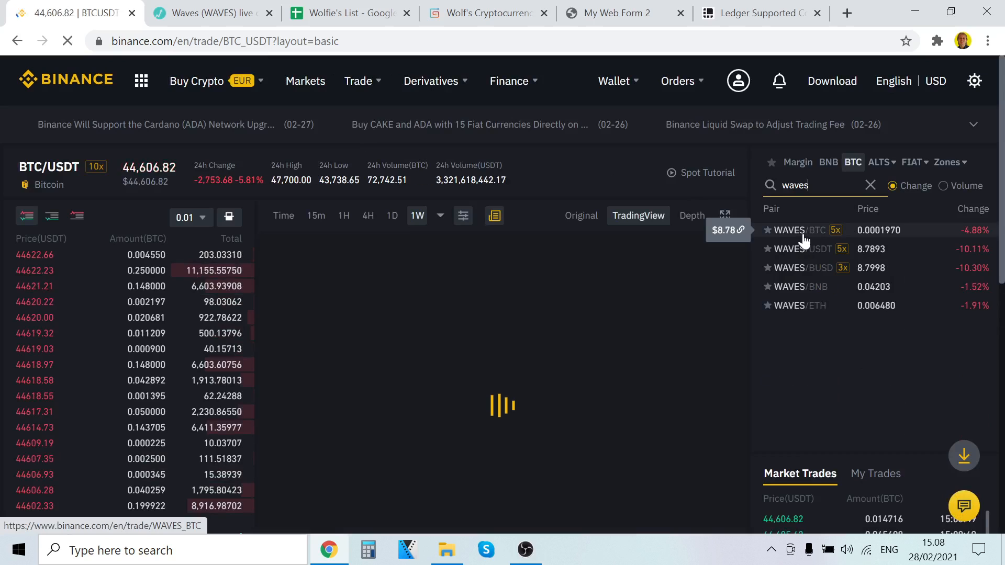
{"action": "left_click", "coordinate": [803, 240]}
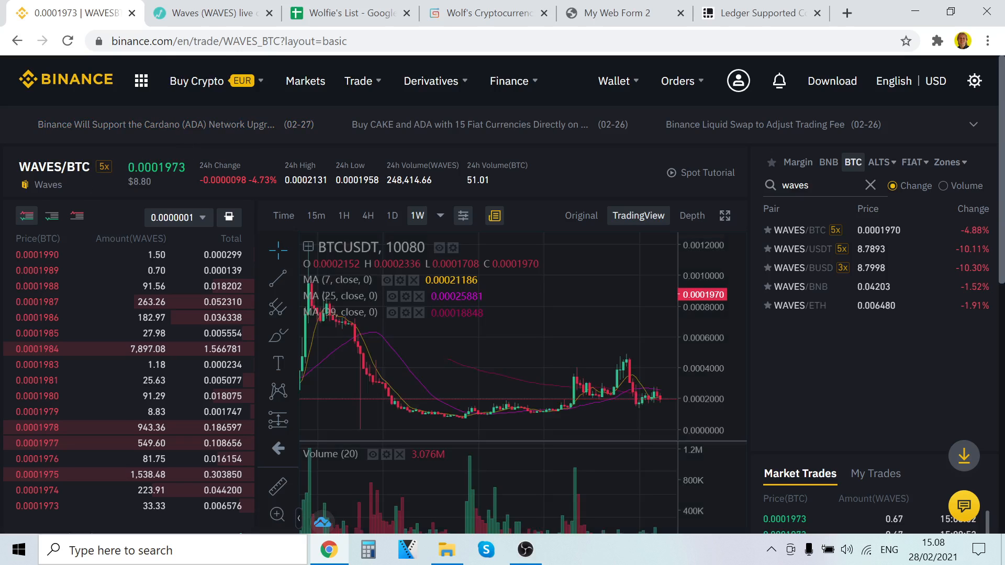
Examine the WAVES/BTC price chart, the order book's sell and buy offers, and the spot order form.
{"action": "scroll", "coordinate": [279, 246], "scroll_direction": "down", "scroll_amount": 3}
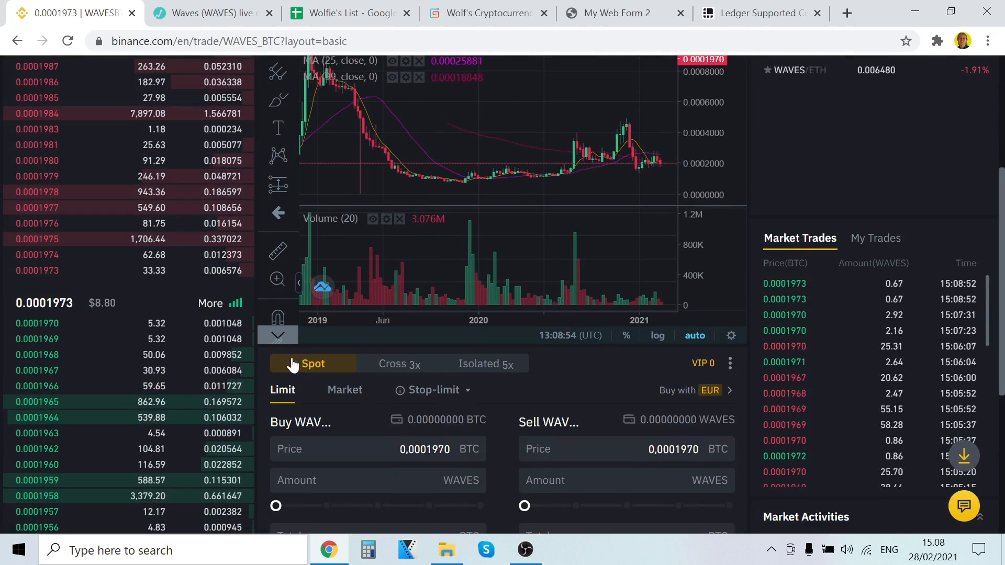
{"action": "scroll", "coordinate": [569, 424], "scroll_direction": "up", "scroll_amount": 1}
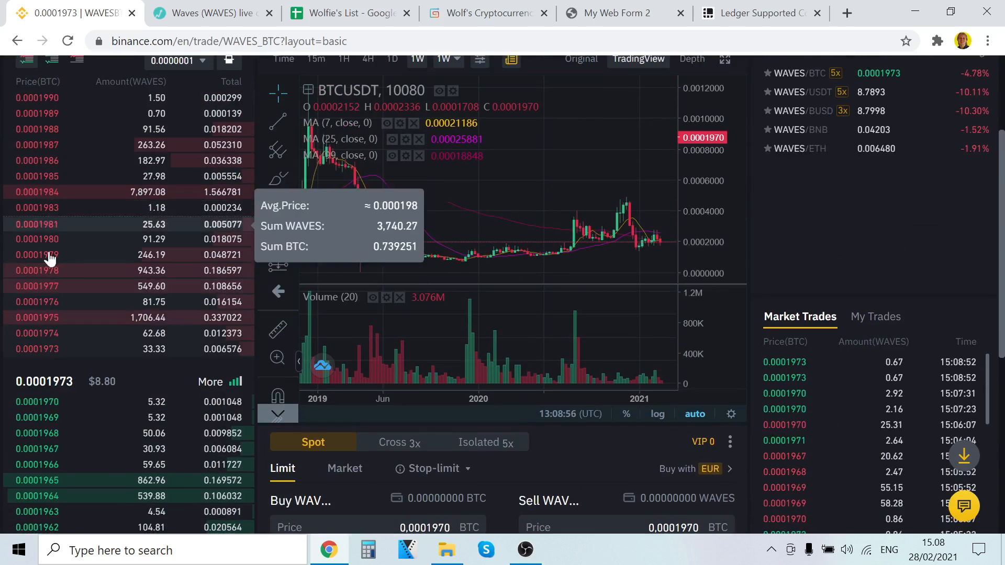
{"action": "scroll", "coordinate": [83, 236], "scroll_direction": "up", "scroll_amount": 2}
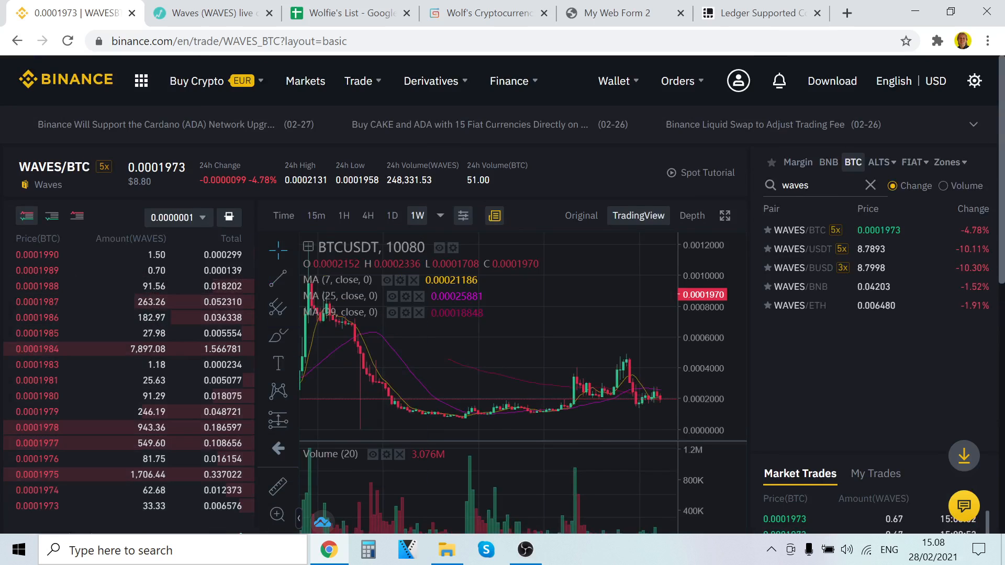
{"action": "scroll", "coordinate": [43, 288], "scroll_direction": "down", "scroll_amount": 4}
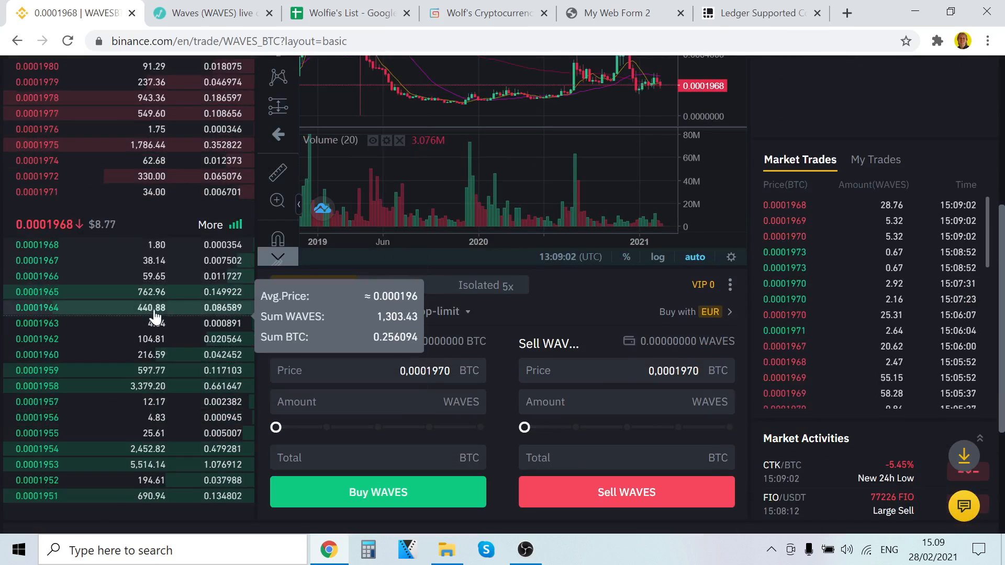
{"action": "scroll", "coordinate": [262, 359], "scroll_direction": "up", "scroll_amount": 3}
{"action": "scroll", "coordinate": [79, 176], "scroll_direction": "up", "scroll_amount": 1}
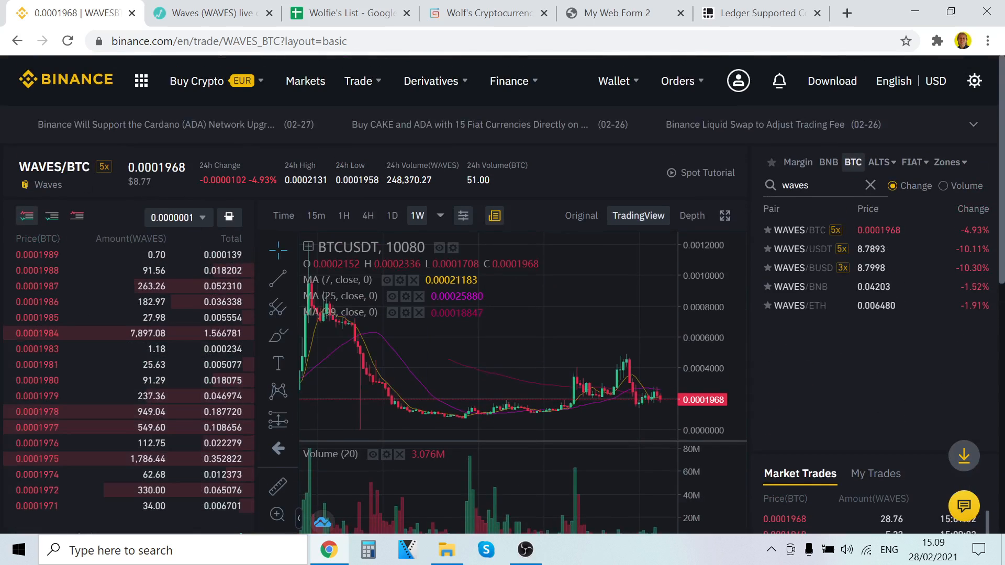
{"action": "scroll", "coordinate": [430, 384], "scroll_direction": "down", "scroll_amount": 3}
{"action": "scroll", "coordinate": [431, 383], "scroll_direction": "down", "scroll_amount": 1}
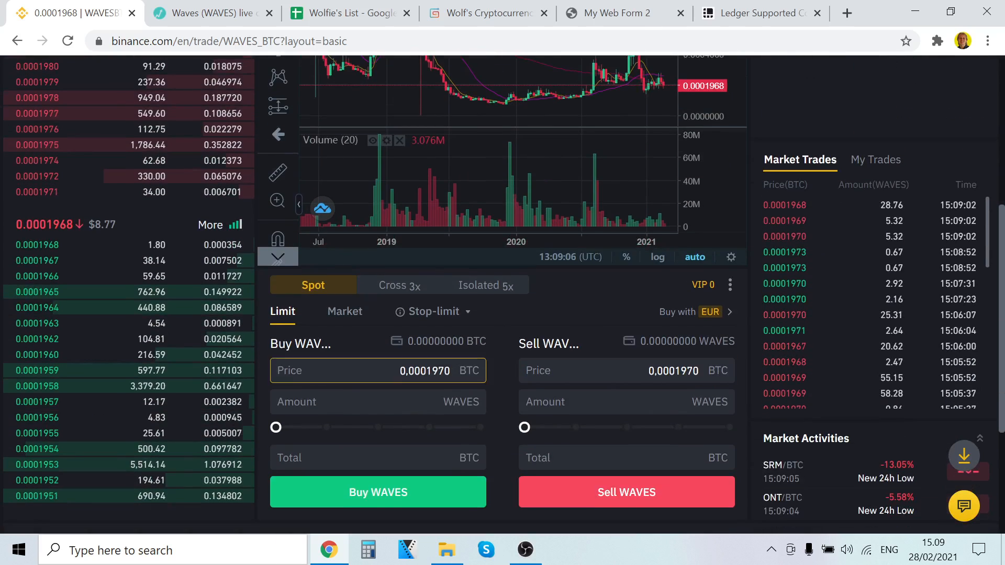
{"action": "scroll", "coordinate": [309, 375], "scroll_direction": "up", "scroll_amount": 1}
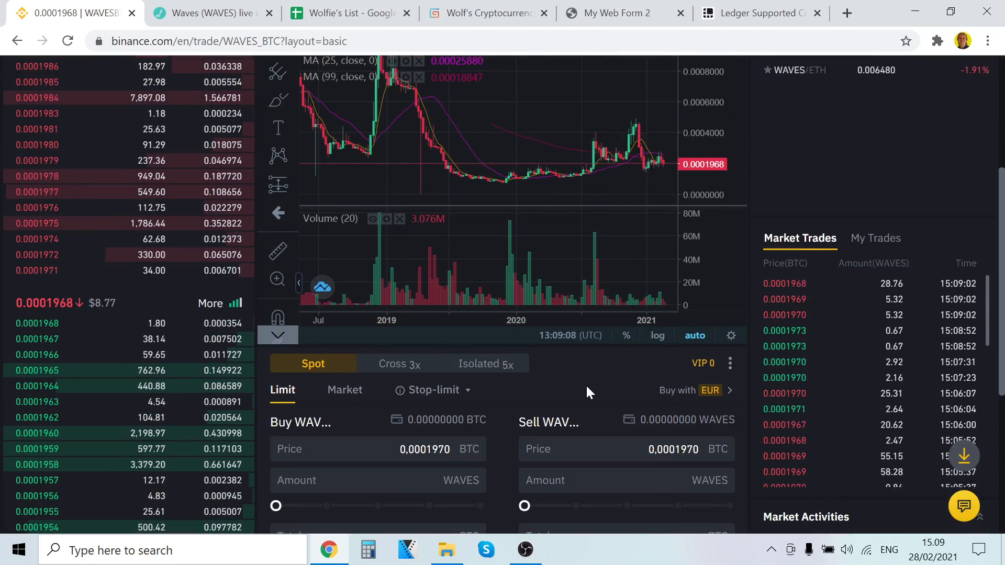
{"action": "scroll", "coordinate": [588, 379], "scroll_direction": "down", "scroll_amount": 1}
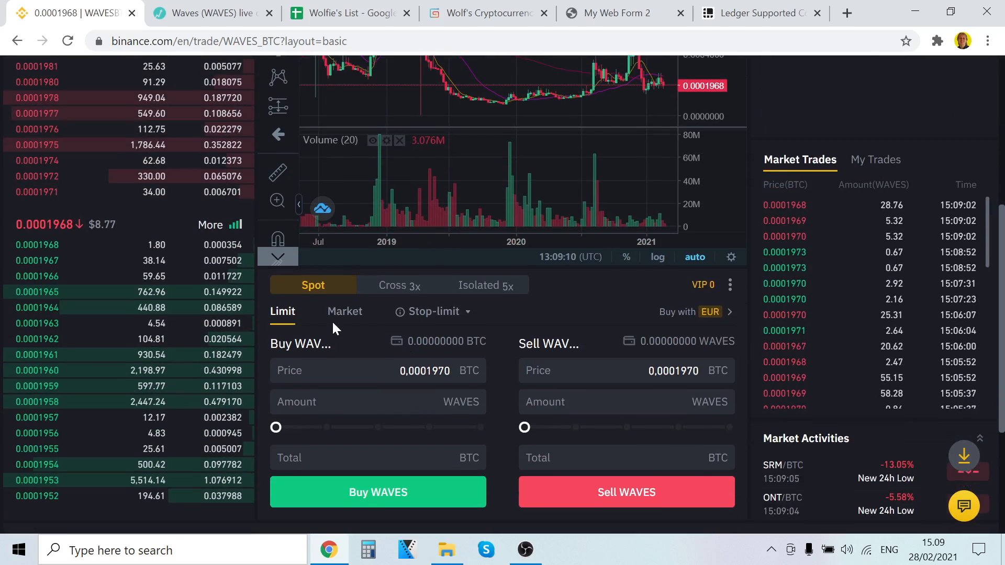
Fill in a WAVES limit buy order with a price of 0.0000970 BTC and about three quarters of the BTC balance.
{"action": "left_click", "coordinate": [338, 314]}
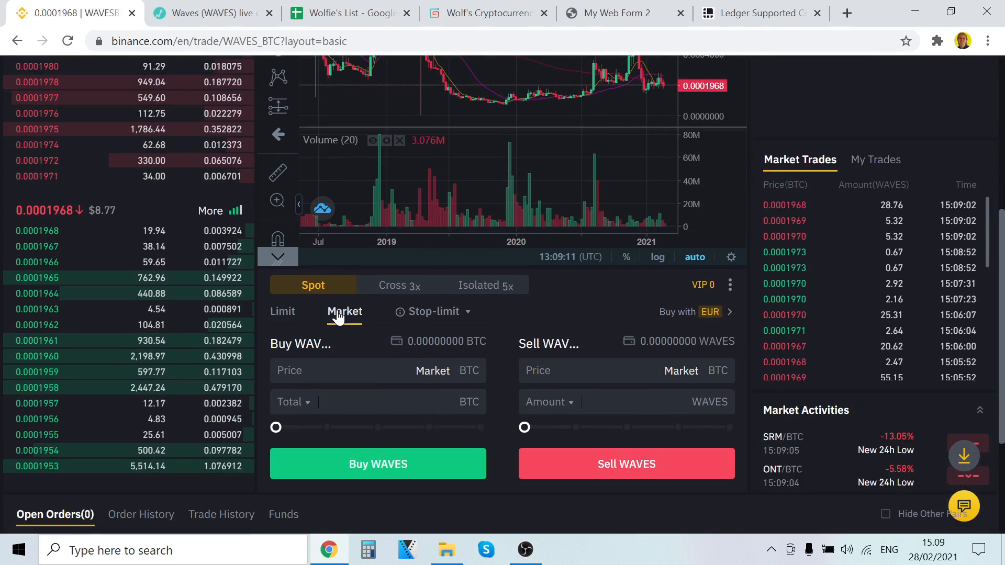
{"action": "left_click", "coordinate": [286, 313]}
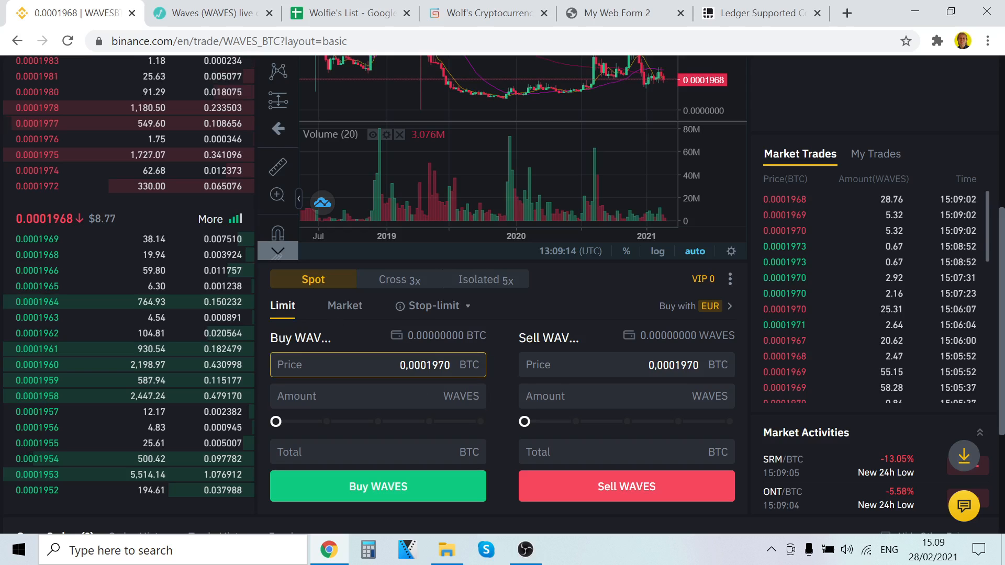
{"action": "left_click_drag", "start_coordinate": [426, 365], "coordinate": [433, 365]}
{"action": "type", "text": "0"}
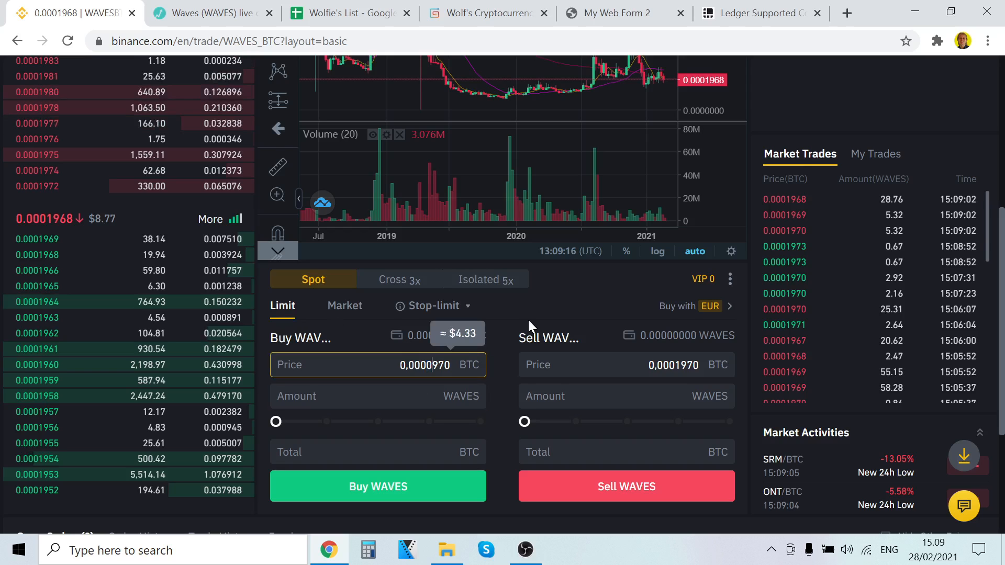
{"action": "left_click_drag", "start_coordinate": [276, 422], "coordinate": [453, 423]}
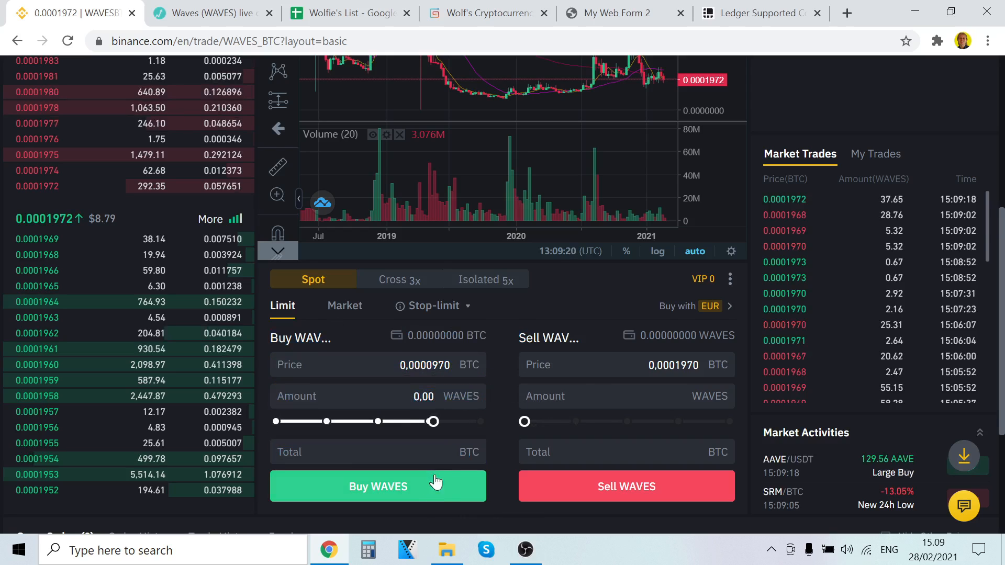
Change the WAVES order type to Market and set the buy share to 100%, then reduce it to 75% of the BTC balance.
{"action": "scroll", "coordinate": [535, 360], "scroll_direction": "up", "scroll_amount": 1}
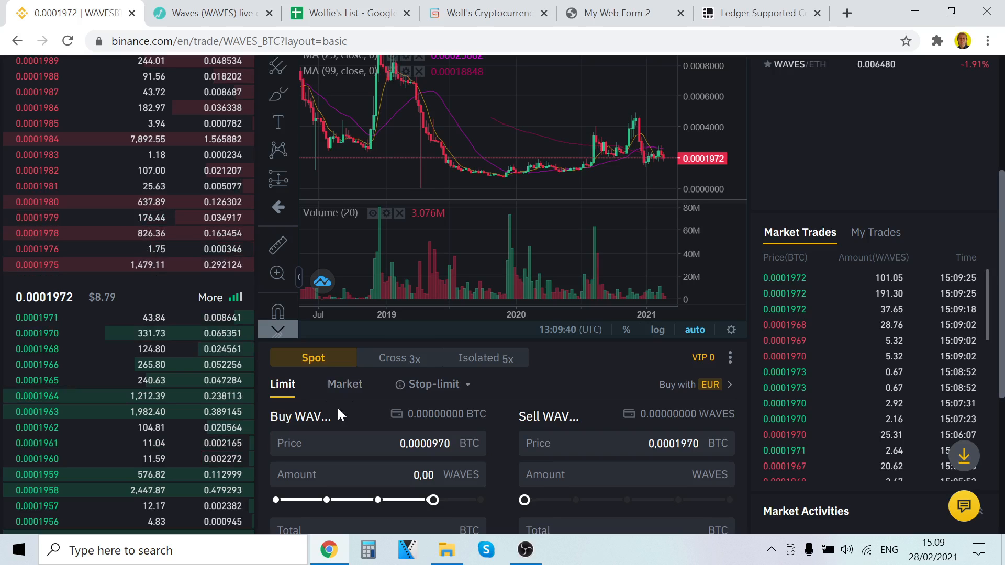
{"action": "left_click", "coordinate": [345, 387]}
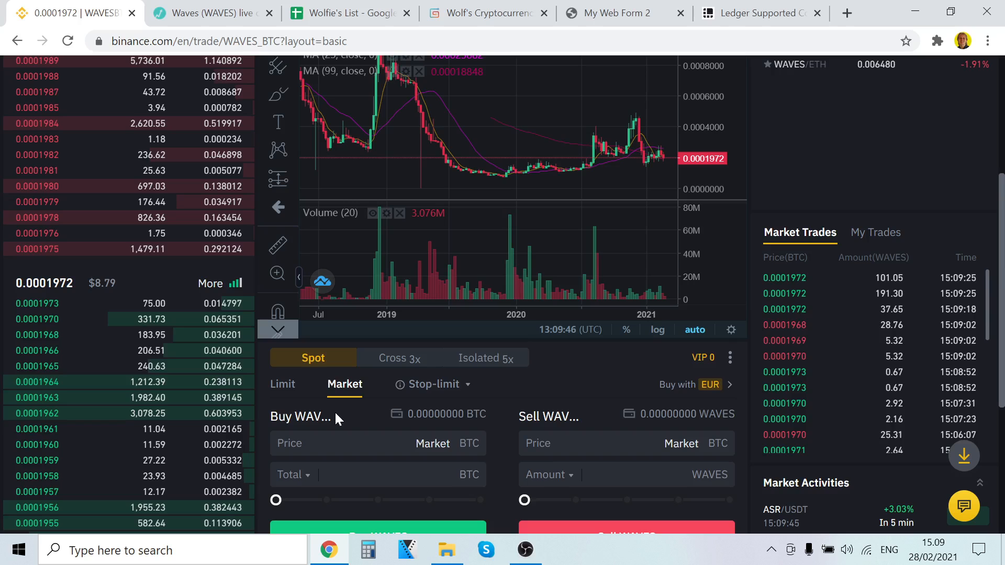
{"action": "scroll", "coordinate": [335, 415], "scroll_direction": "down", "scroll_amount": 2}
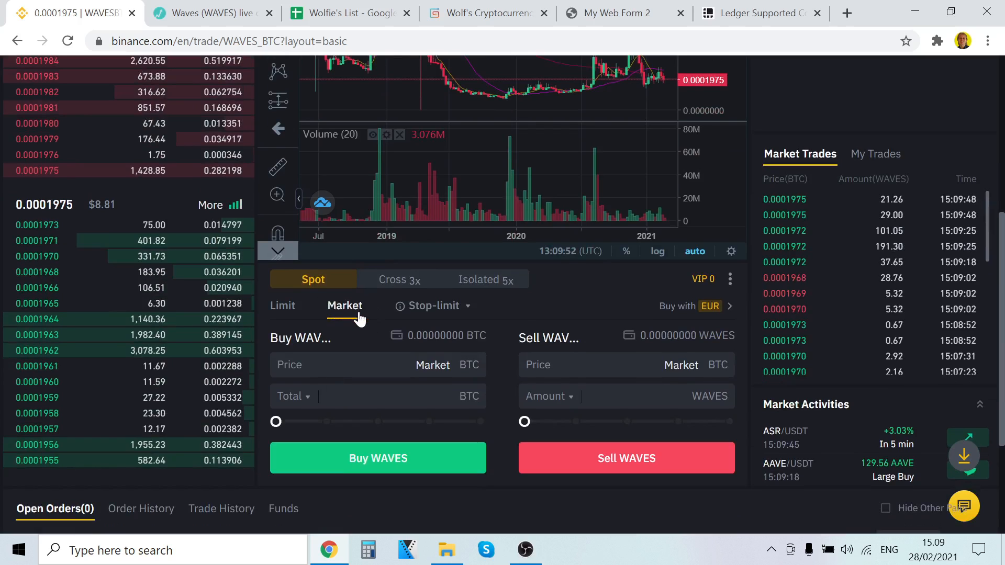
{"action": "scroll", "coordinate": [406, 328], "scroll_direction": "up", "scroll_amount": 2}
{"action": "mouse_move", "coordinate": [242, 247]}
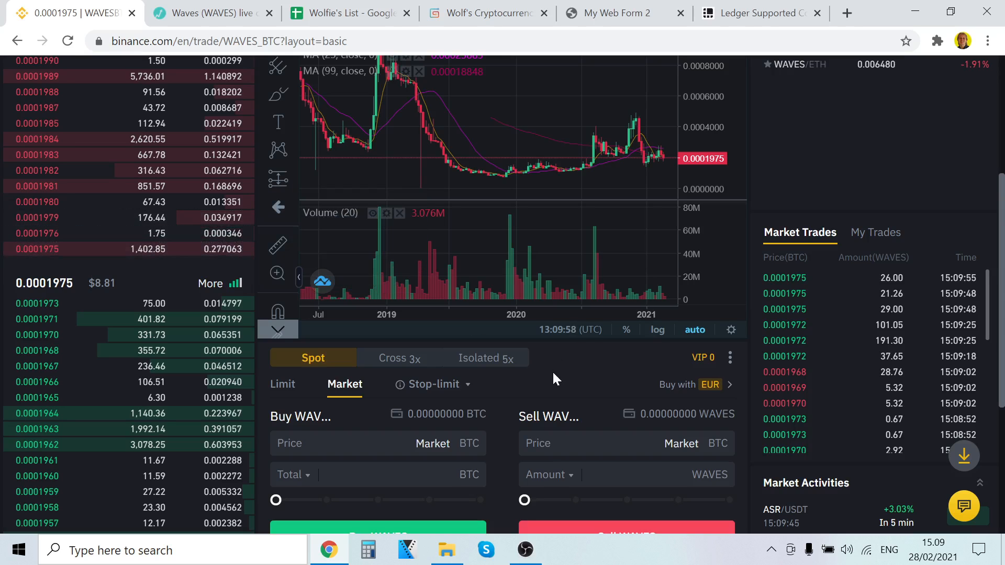
{"action": "scroll", "coordinate": [551, 371], "scroll_direction": "down", "scroll_amount": 2}
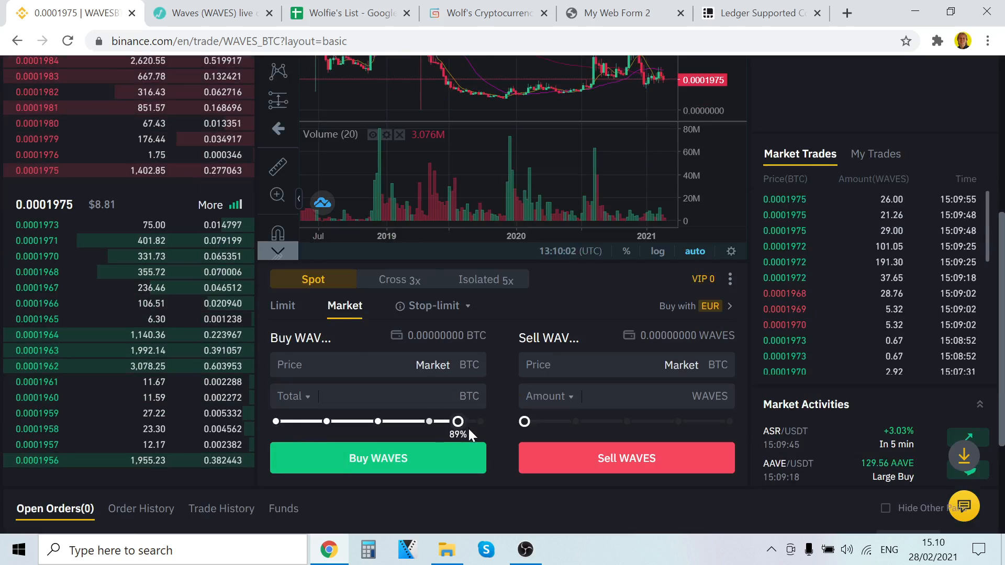
{"action": "left_click_drag", "start_coordinate": [469, 429], "coordinate": [485, 425]}
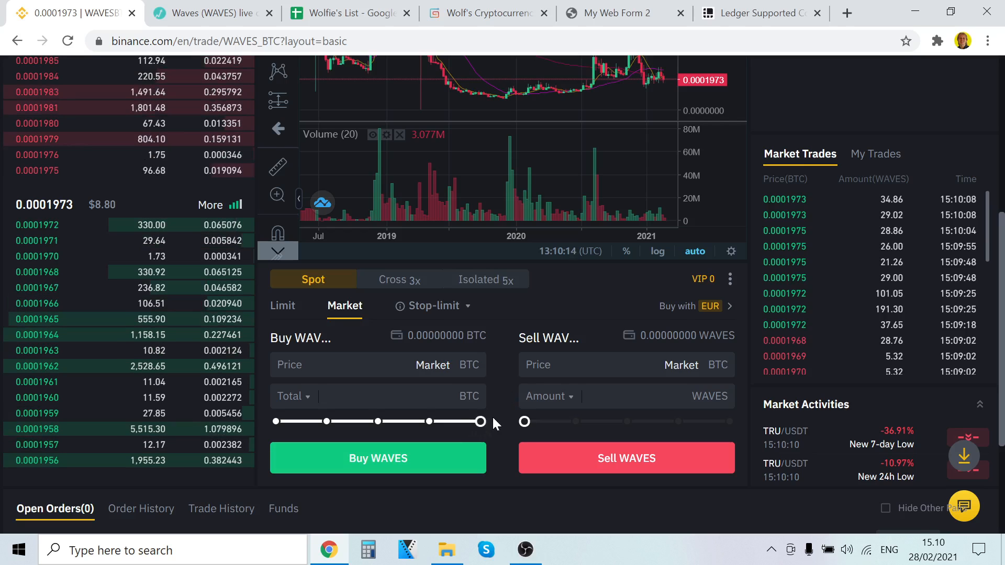
{"action": "left_click_drag", "start_coordinate": [478, 420], "coordinate": [378, 432]}
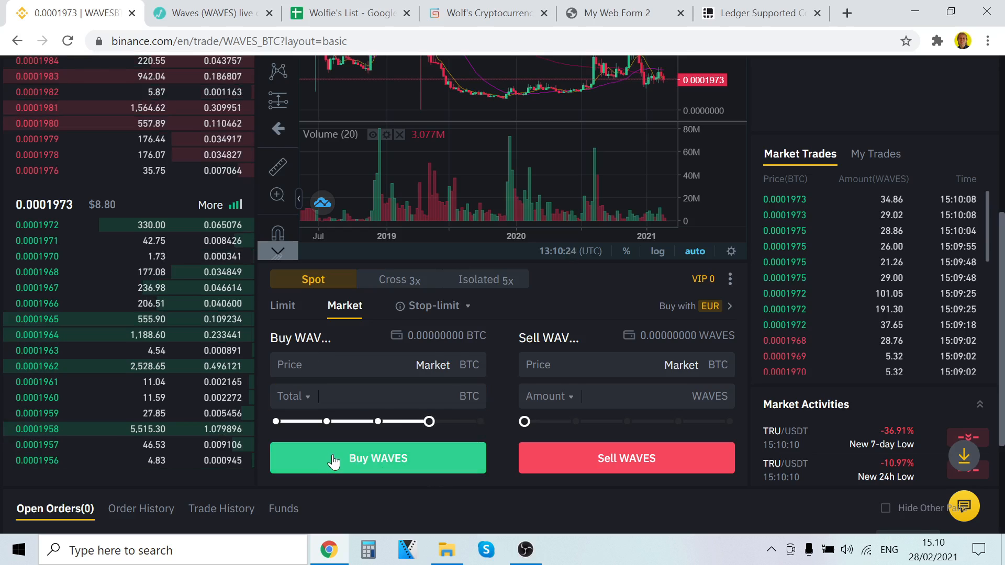
Return to the Fiat and Spot wallet and look over the coin balances.
{"action": "scroll", "coordinate": [599, 333], "scroll_direction": "up", "scroll_amount": 2}
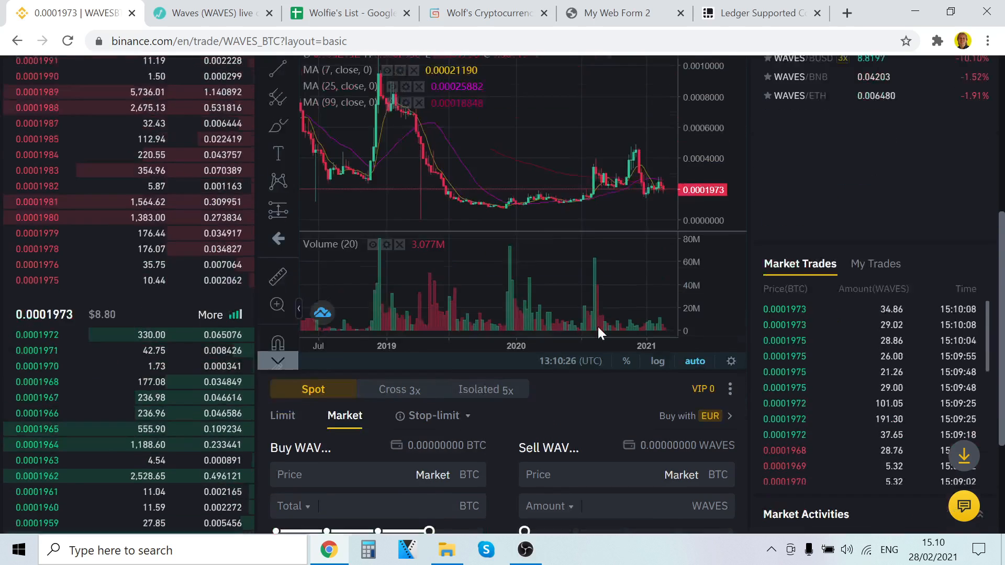
{"action": "scroll", "coordinate": [598, 333], "scroll_direction": "up", "scroll_amount": 4}
{"action": "mouse_move", "coordinate": [618, 83]}
{"action": "left_click", "coordinate": [650, 152]}
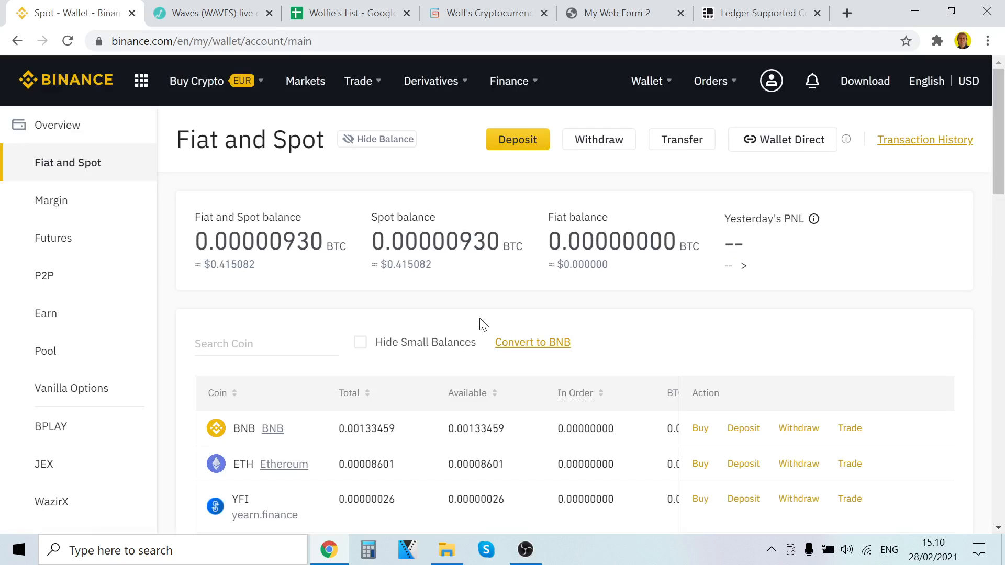
{"action": "scroll", "coordinate": [450, 326], "scroll_direction": "down", "scroll_amount": 1}
{"action": "scroll", "coordinate": [442, 326], "scroll_direction": "up", "scroll_amount": 1}
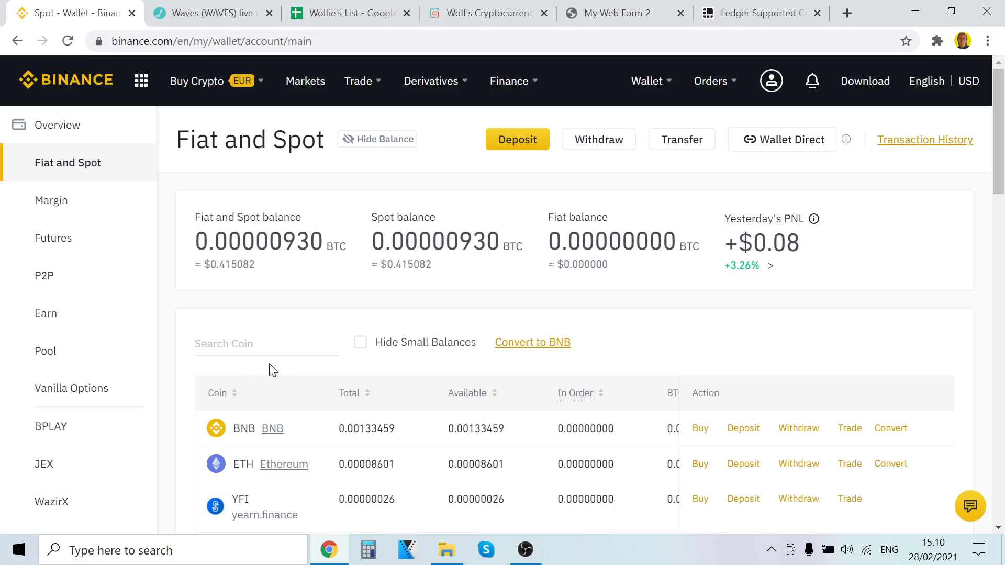
Reopen the Classic trading view, search for "waves", open the WAVES/BUSD pair and review its order book and order form.
{"action": "mouse_move", "coordinate": [361, 86]}
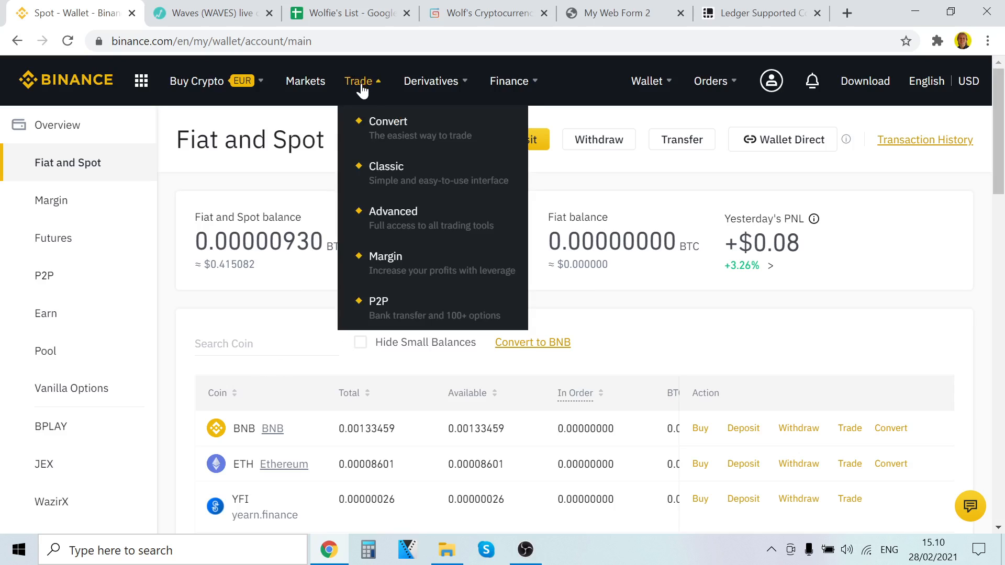
{"action": "left_click", "coordinate": [425, 181]}
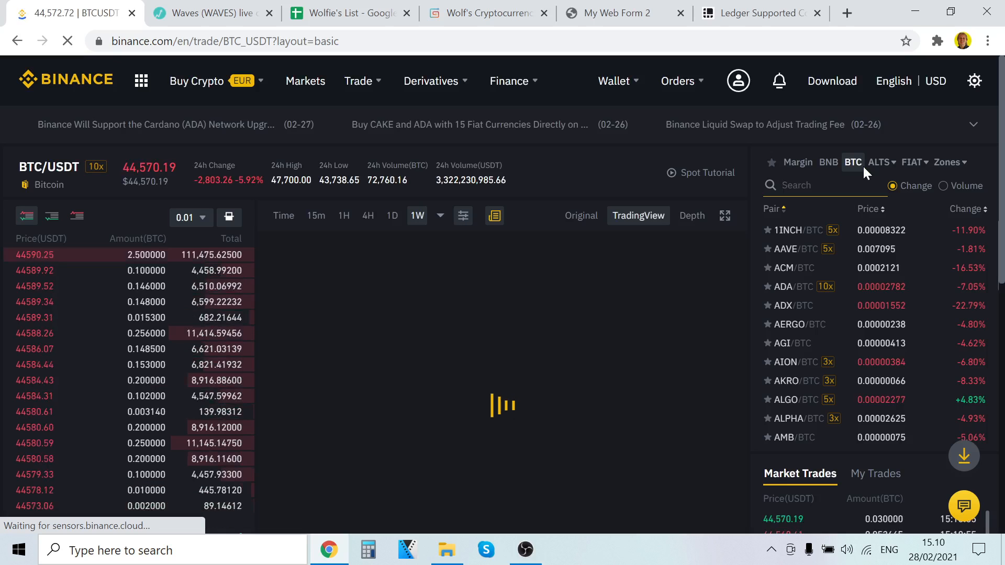
{"action": "type", "text": "waves"}
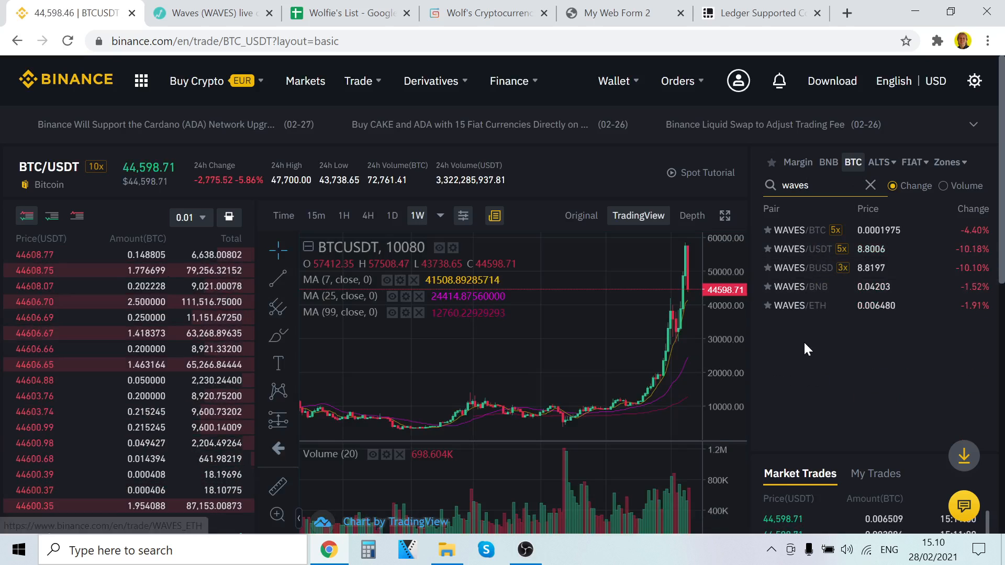
{"action": "left_click", "coordinate": [812, 269]}
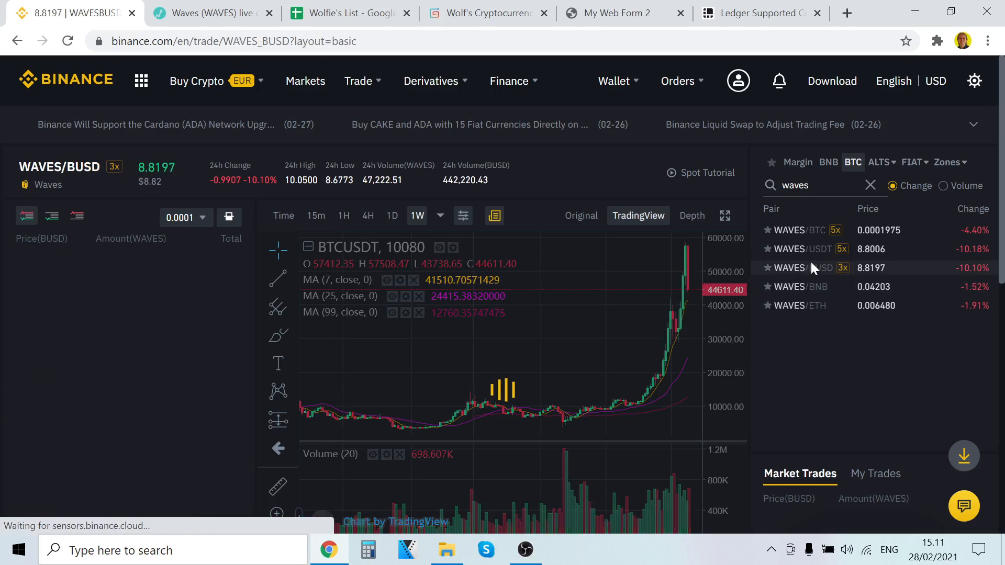
{"action": "scroll", "coordinate": [724, 152], "scroll_direction": "down", "scroll_amount": 1}
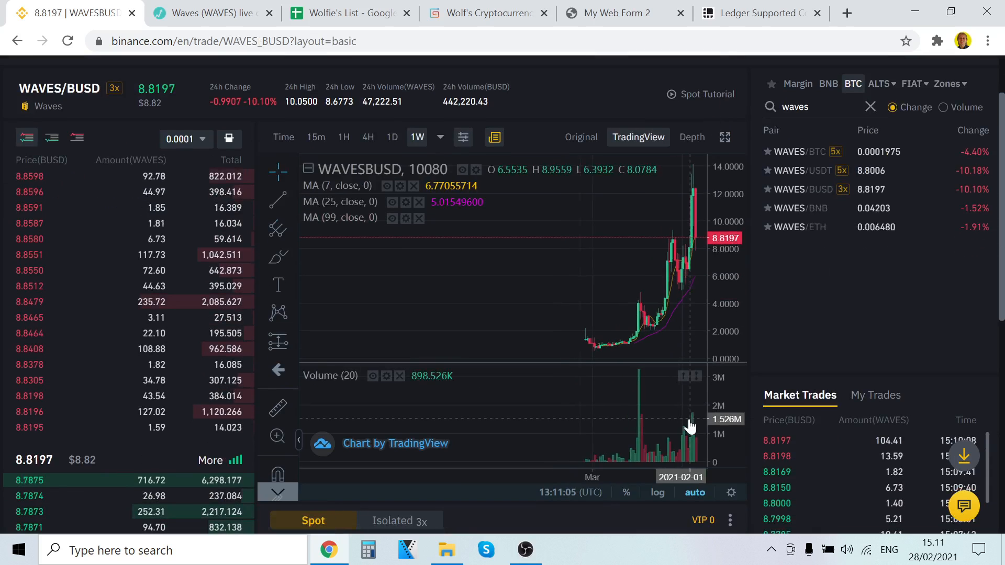
{"action": "scroll", "coordinate": [668, 517], "scroll_direction": "down", "scroll_amount": 3}
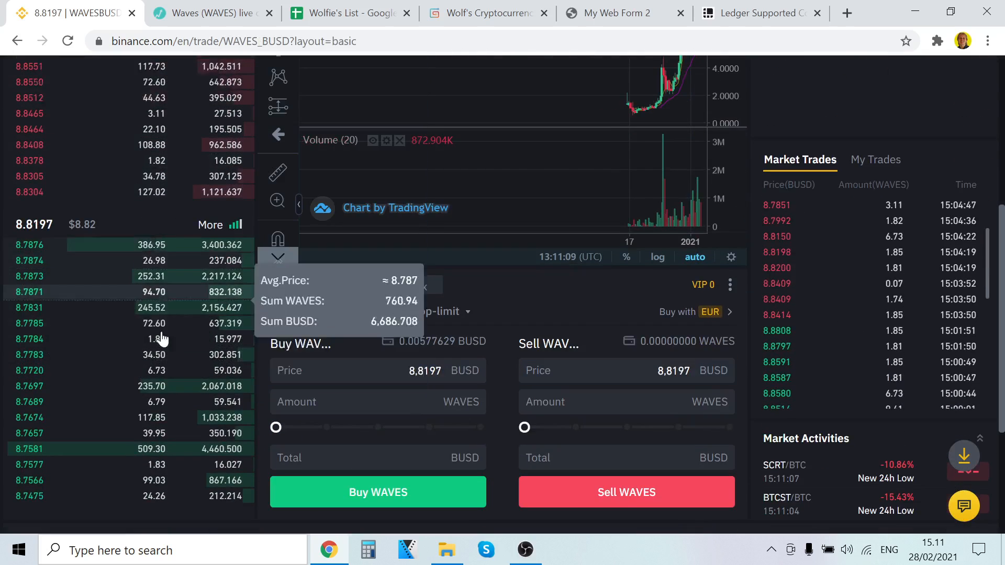
{"action": "scroll", "coordinate": [569, 314], "scroll_direction": "up", "scroll_amount": 1}
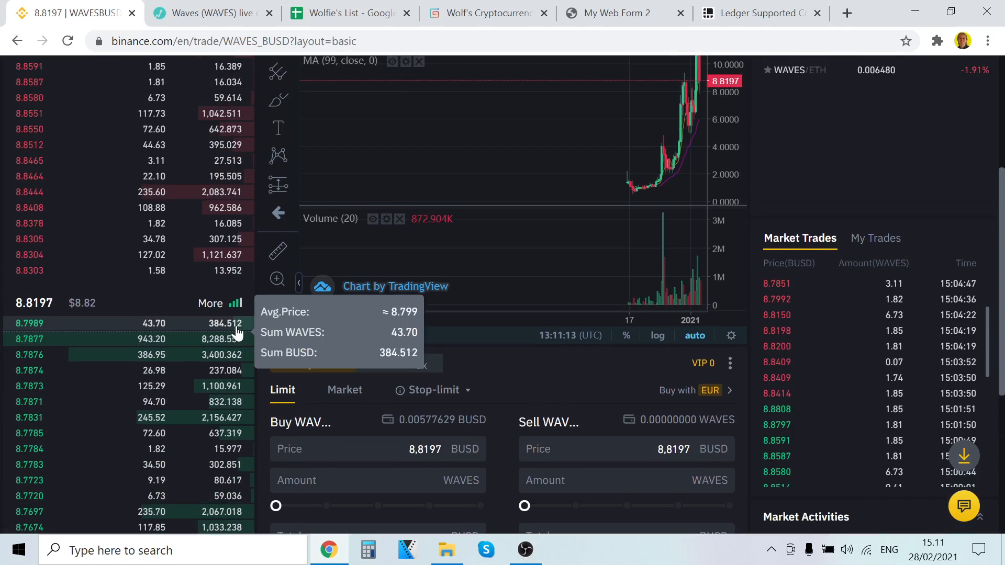
Change the WAVES/BUSD order type to Market and set the sell share to 100% of the WAVES balance.
{"action": "scroll", "coordinate": [362, 337], "scroll_direction": "down", "scroll_amount": 1}
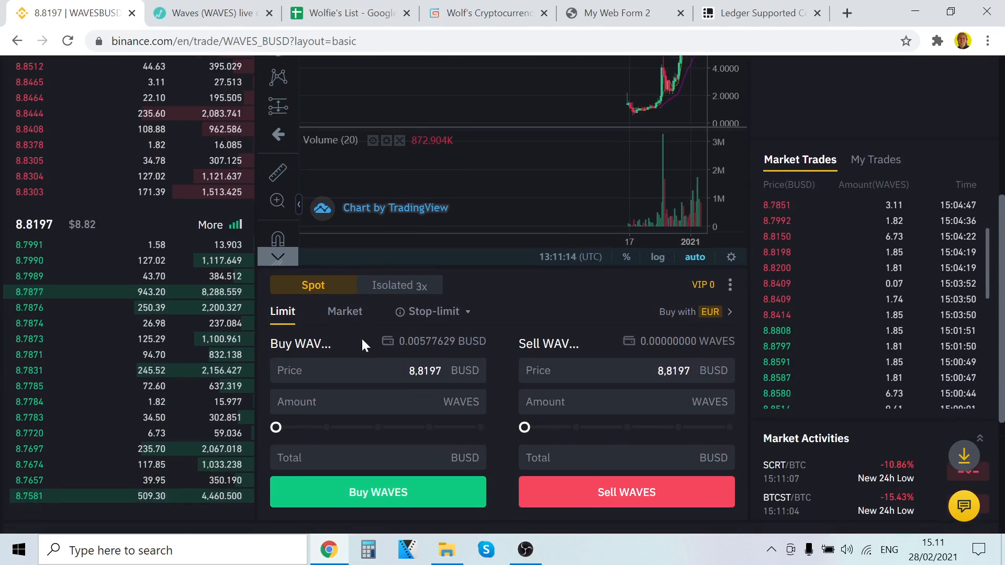
{"action": "left_click", "coordinate": [341, 313]}
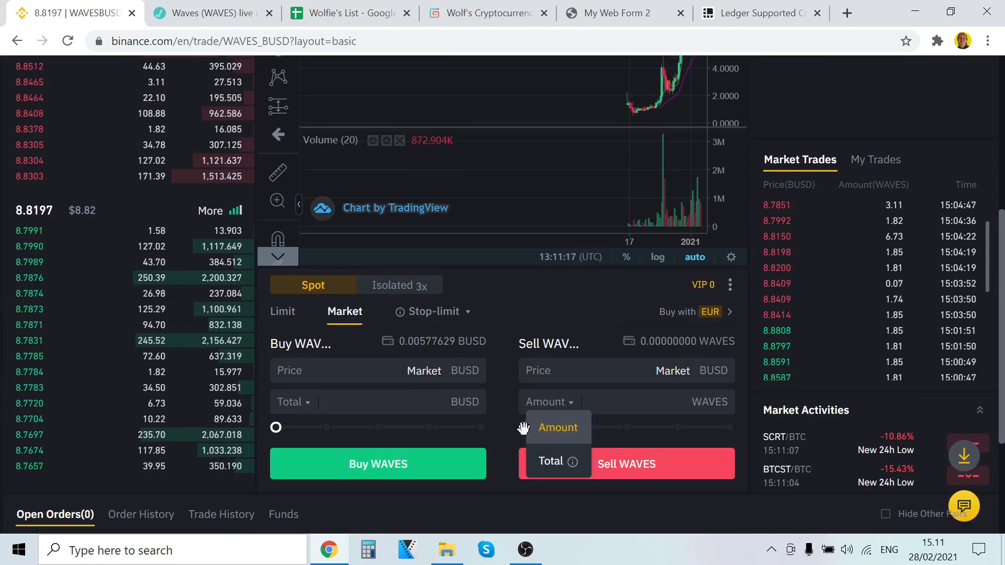
{"action": "left_click_drag", "start_coordinate": [524, 427], "coordinate": [731, 428]}
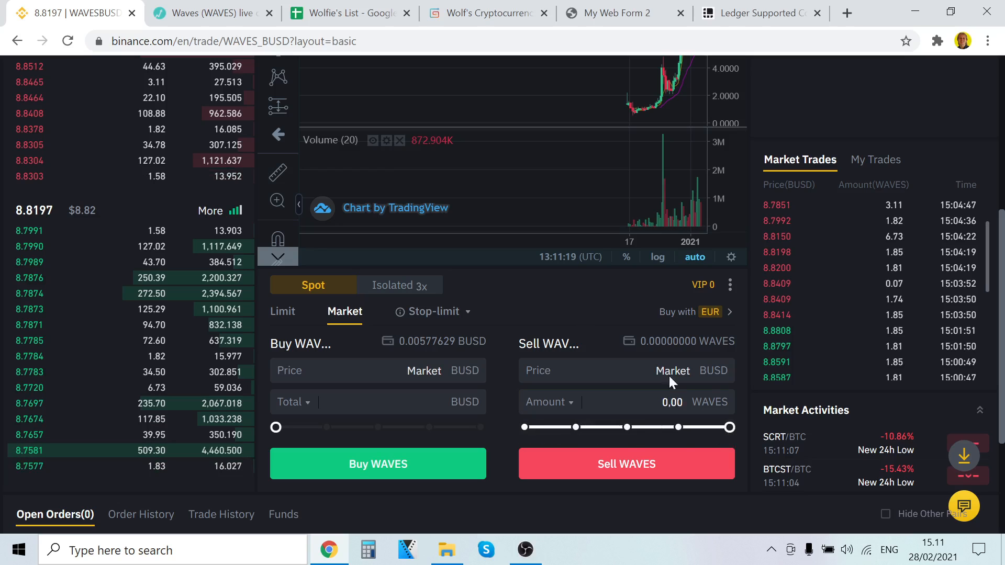
{"action": "left_click", "coordinate": [728, 427]}
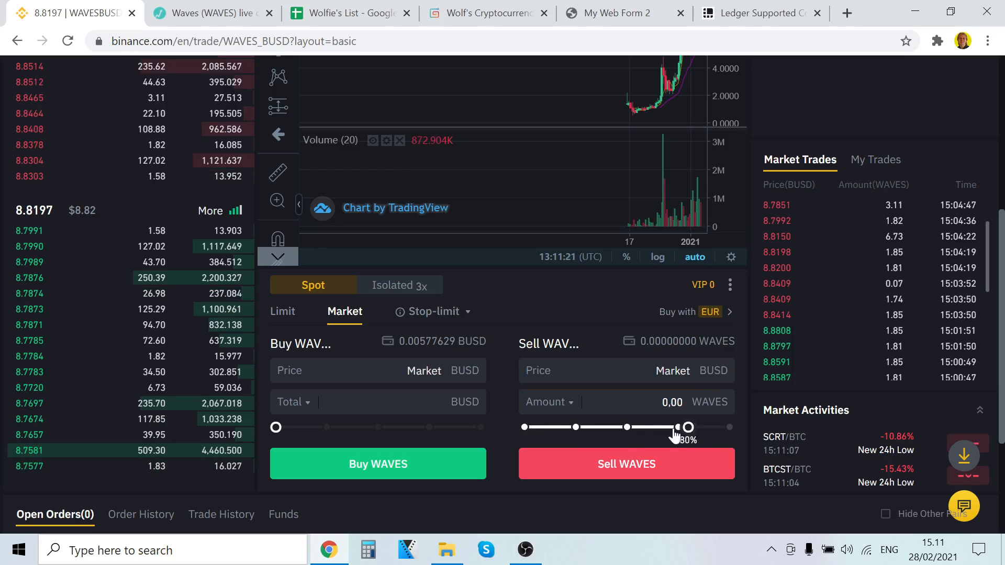
{"action": "triple_click", "coordinate": [747, 430]}
{"action": "left_click", "coordinate": [747, 412]}
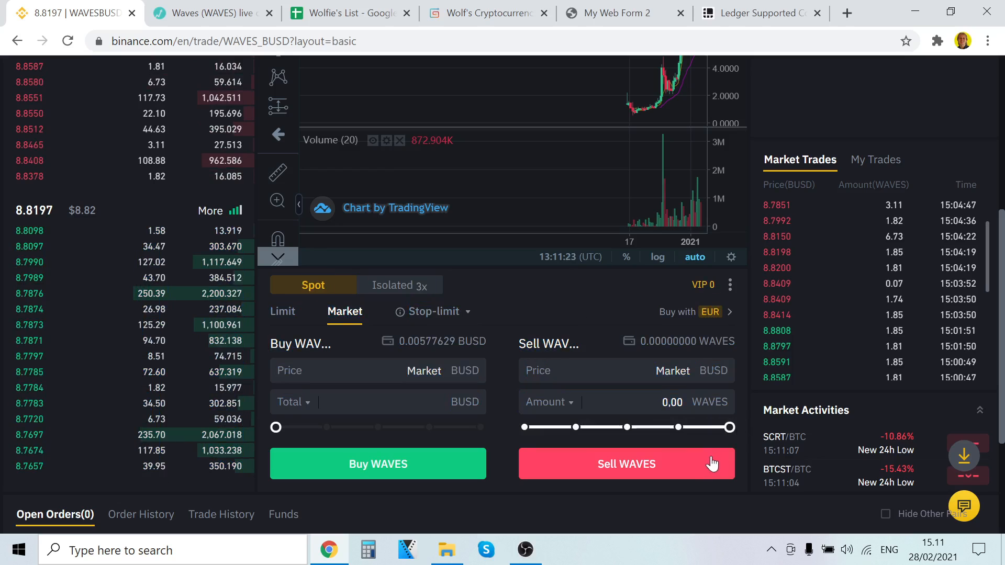
{"action": "left_click", "coordinate": [691, 399]}
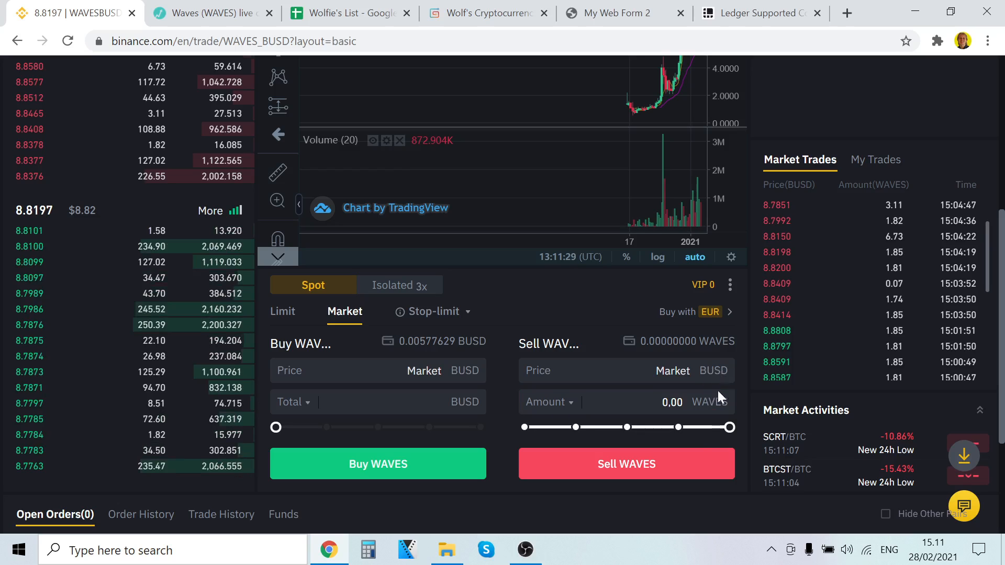
Reduce the WAVES market sell share to 50%, and raise it to about two thirds of the balance.
{"action": "left_click_drag", "start_coordinate": [729, 427], "coordinate": [624, 430]}
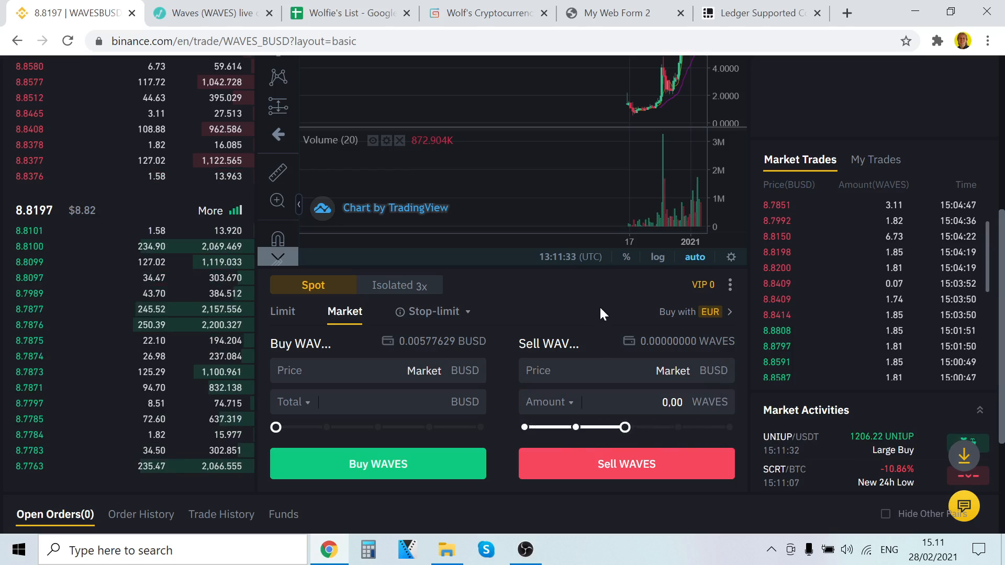
{"action": "left_click", "coordinate": [618, 402]}
{"action": "left_click", "coordinate": [643, 427]}
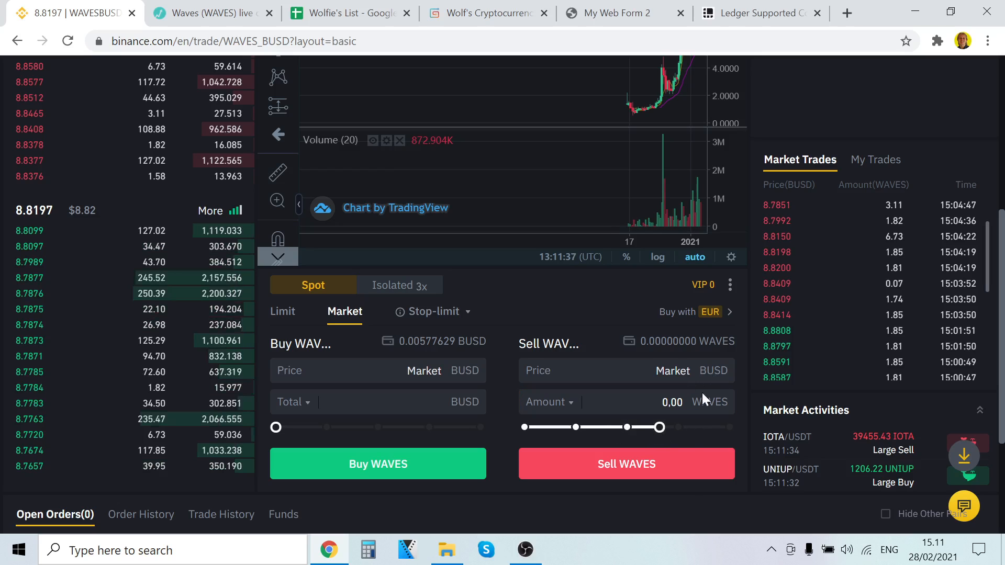
Search the trading pairs for "busd", browse the matching pairs and open DODO/BUSD.
{"action": "scroll", "coordinate": [676, 434], "scroll_direction": "up", "scroll_amount": 6}
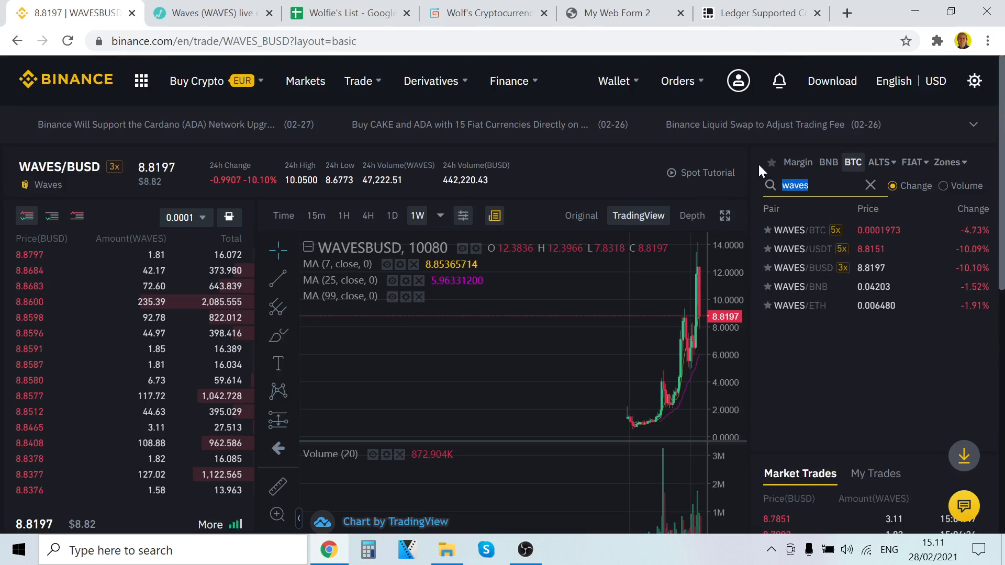
{"action": "type", "text": "busd"}
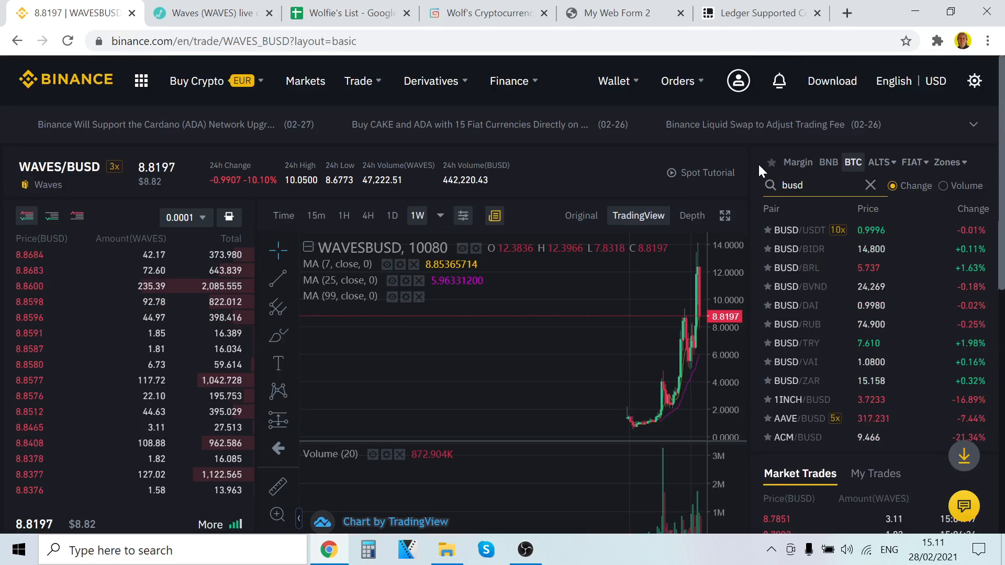
{"action": "scroll", "coordinate": [835, 300], "scroll_direction": "down", "scroll_amount": 15}
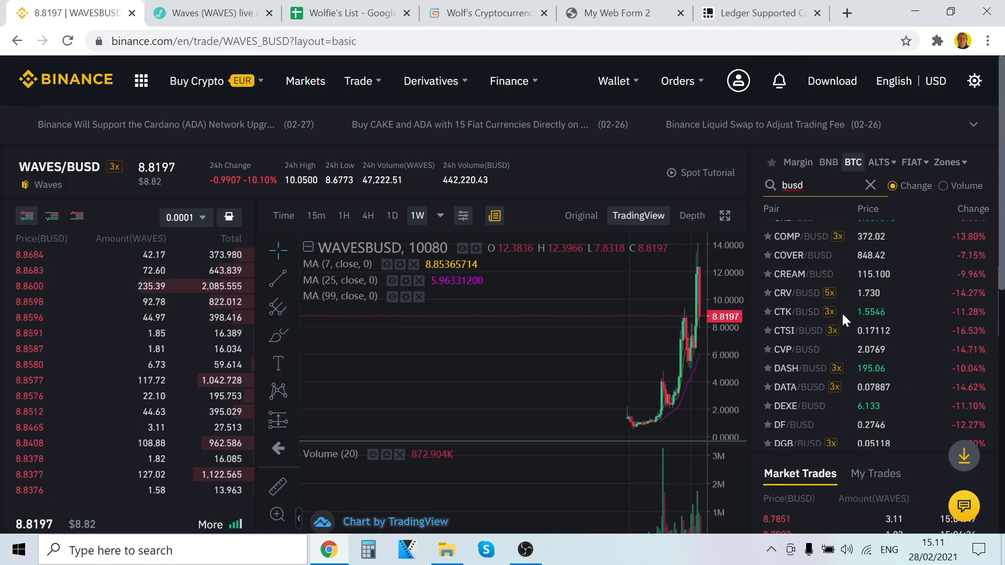
{"action": "scroll", "coordinate": [840, 314], "scroll_direction": "down", "scroll_amount": 5}
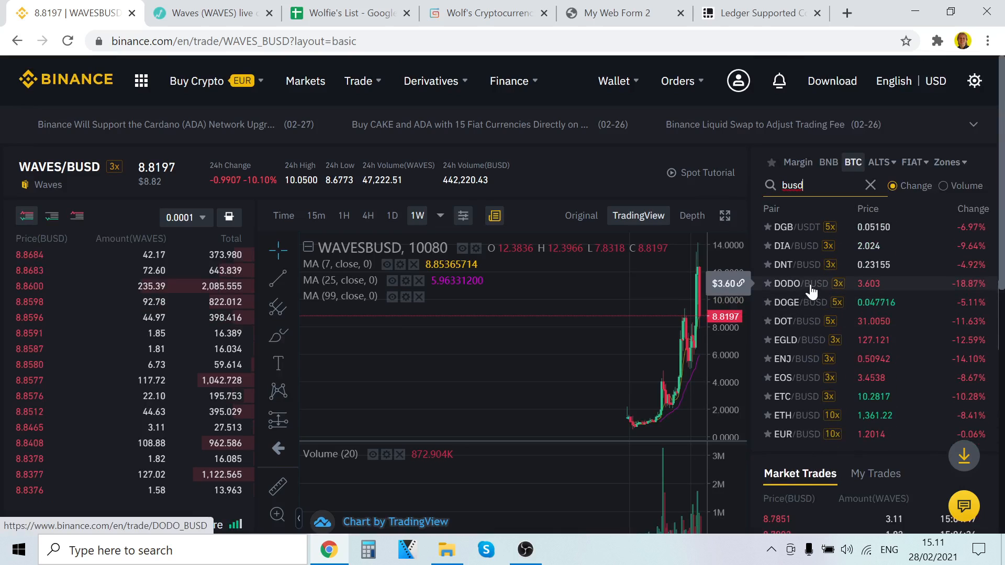
{"action": "left_click", "coordinate": [811, 288]}
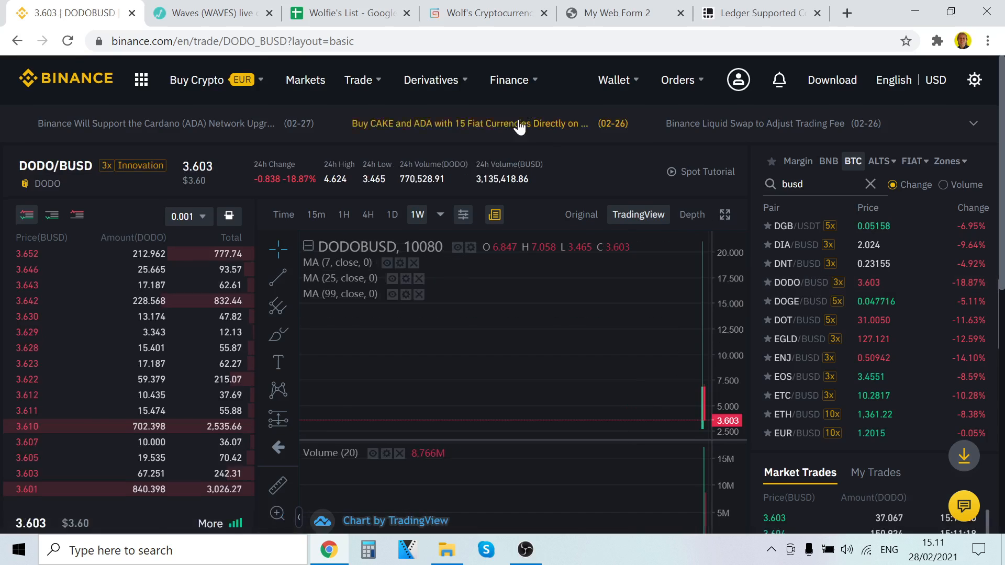
Fill in a DODO market buy order using about 85% of the BUSD balance.
{"action": "scroll", "coordinate": [519, 126], "scroll_direction": "down", "scroll_amount": 3}
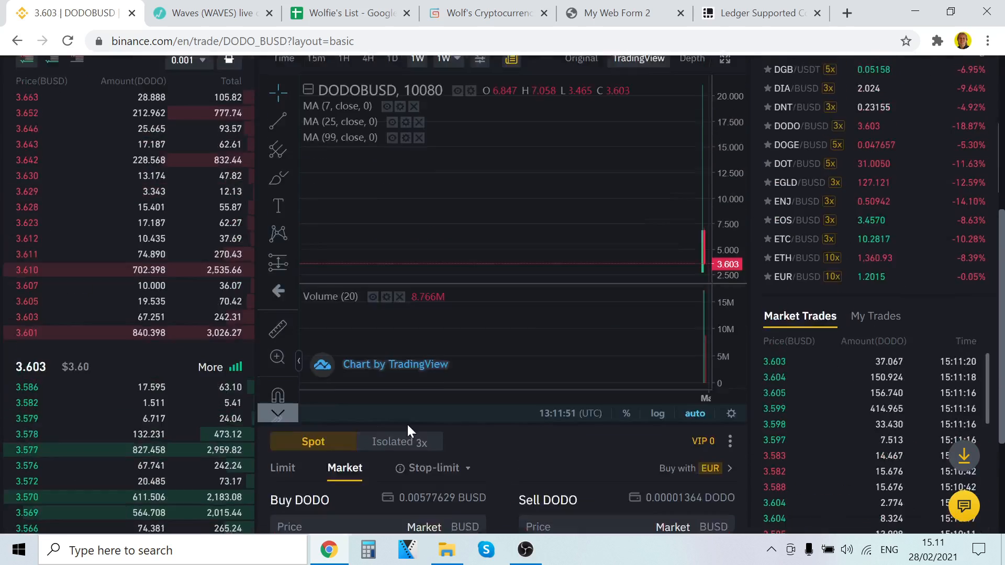
{"action": "scroll", "coordinate": [141, 230], "scroll_direction": "up", "scroll_amount": 3}
{"action": "scroll", "coordinate": [310, 398], "scroll_direction": "down", "scroll_amount": 5}
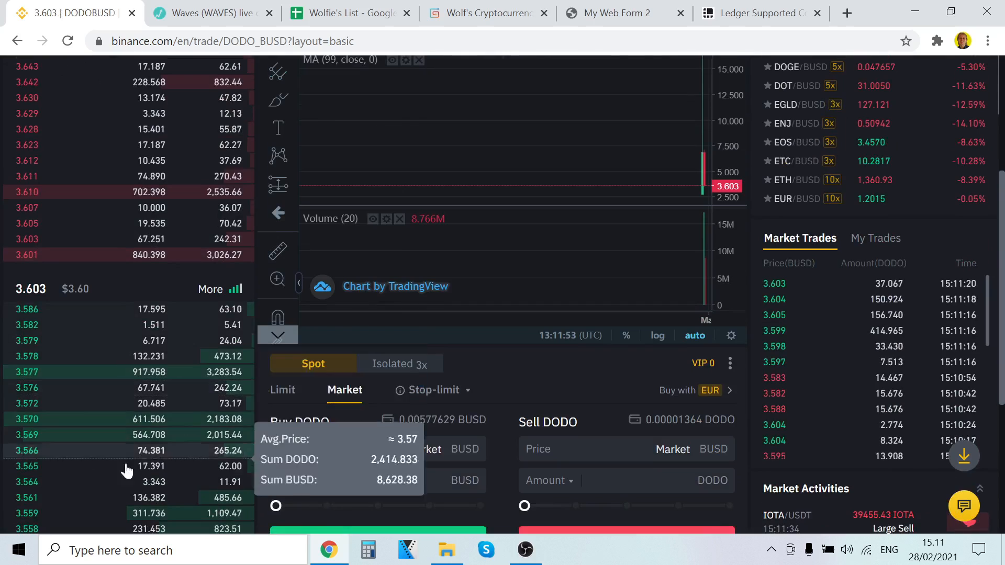
{"action": "scroll", "coordinate": [366, 303], "scroll_direction": "down", "scroll_amount": 2}
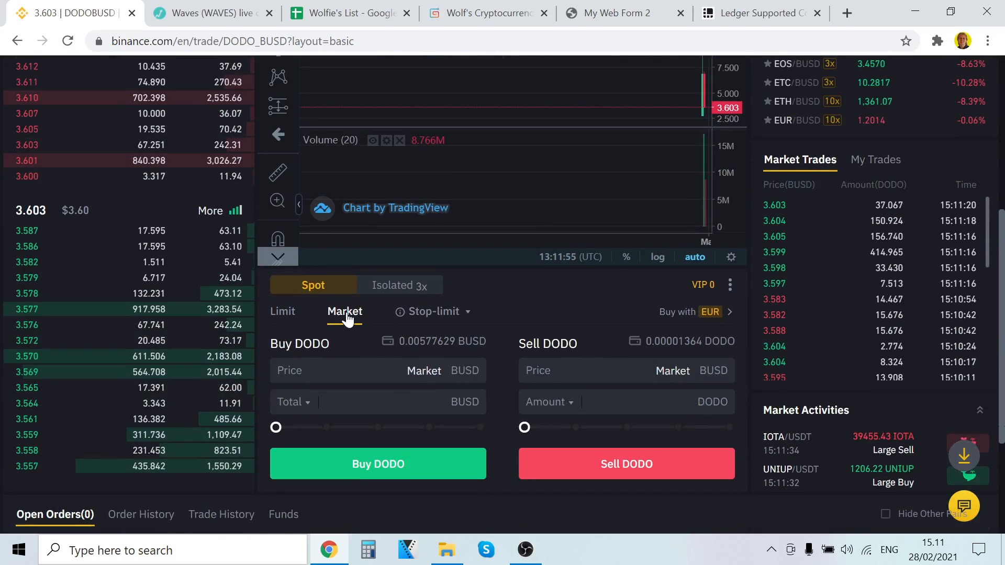
{"action": "left_click", "coordinate": [458, 411]}
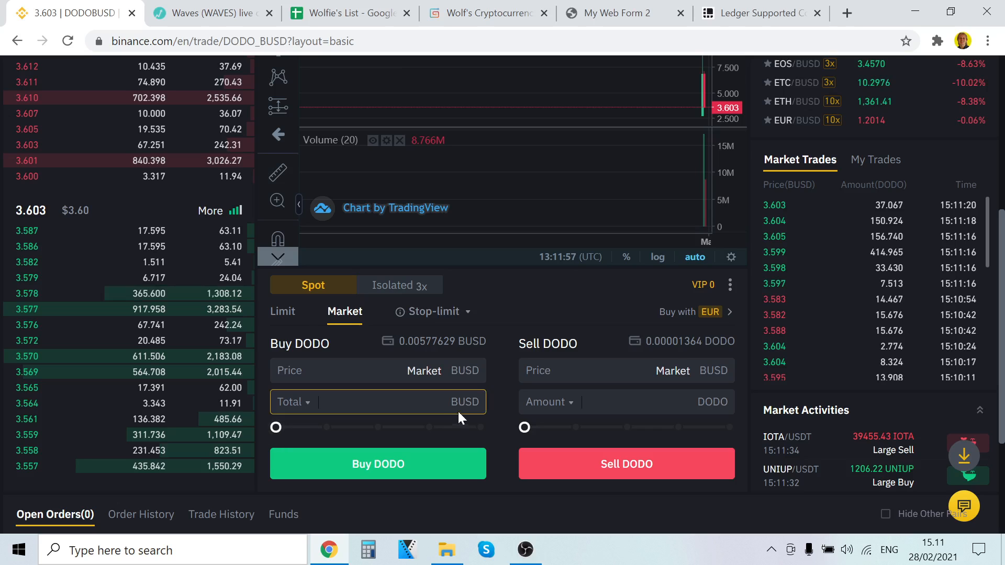
{"action": "left_click", "coordinate": [276, 428]}
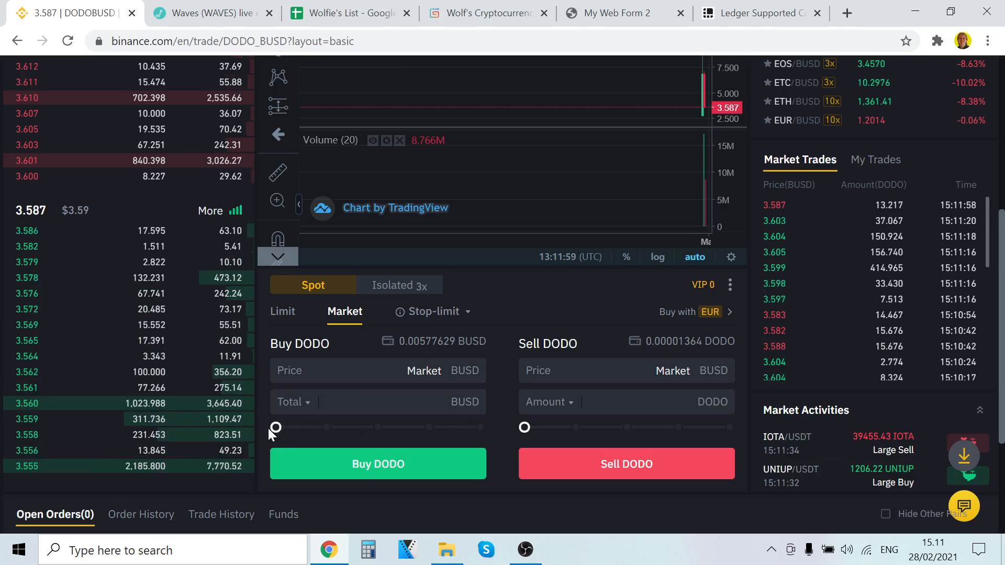
{"action": "left_click_drag", "start_coordinate": [276, 428], "coordinate": [451, 433]}
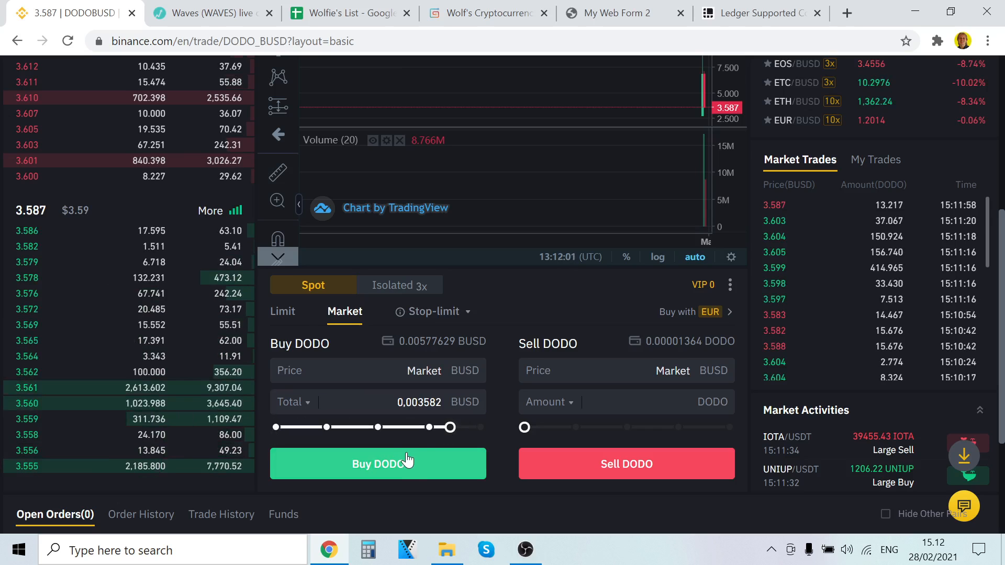
Search the trading pairs for "dodo", open DODO/USDT and review its order book and order form.
{"action": "scroll", "coordinate": [662, 365], "scroll_direction": "up", "scroll_amount": 6}
{"action": "left_click", "coordinate": [801, 185]}
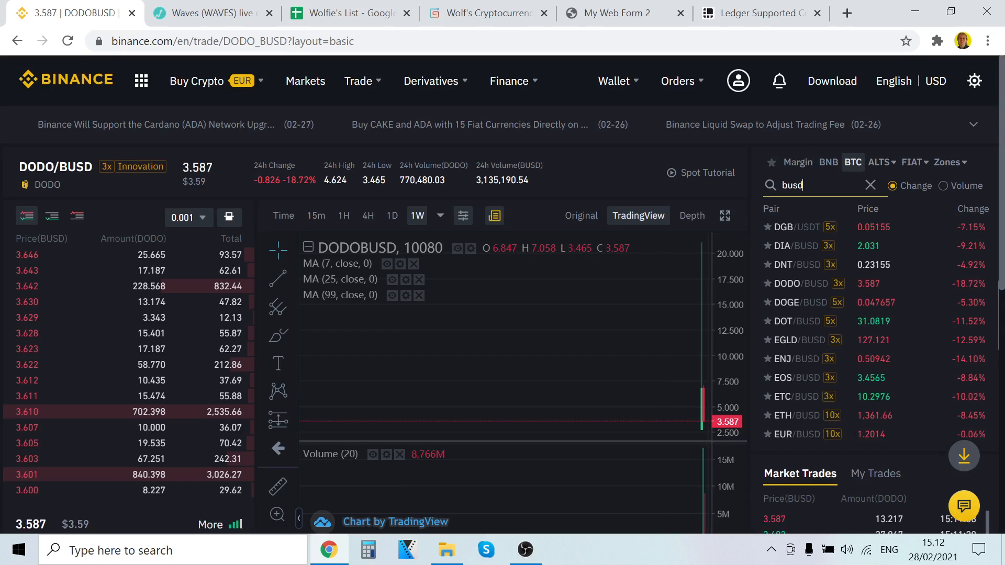
{"action": "key", "text": "ctrl+a"}
{"action": "type", "text": "dodo"}
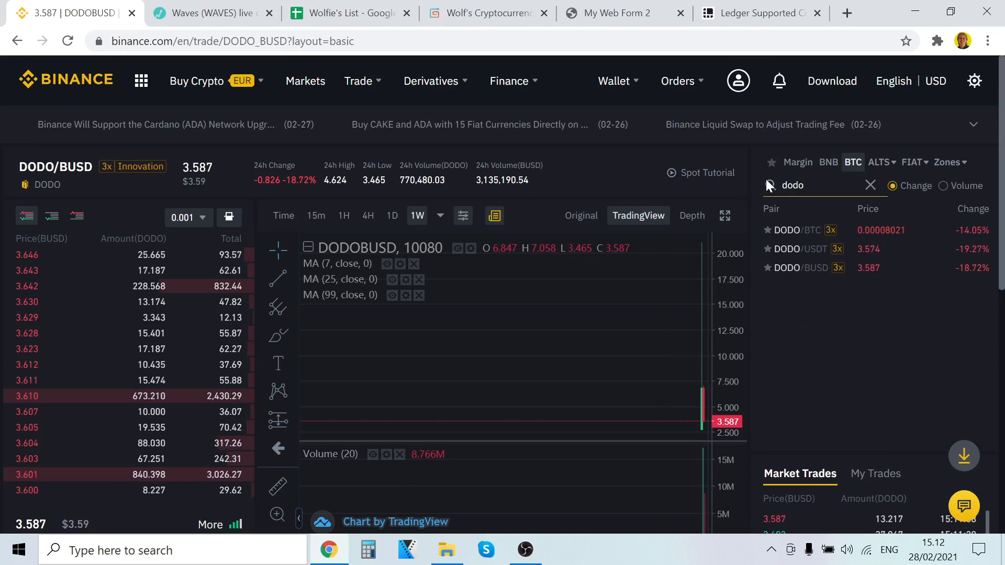
{"action": "left_click", "coordinate": [809, 251]}
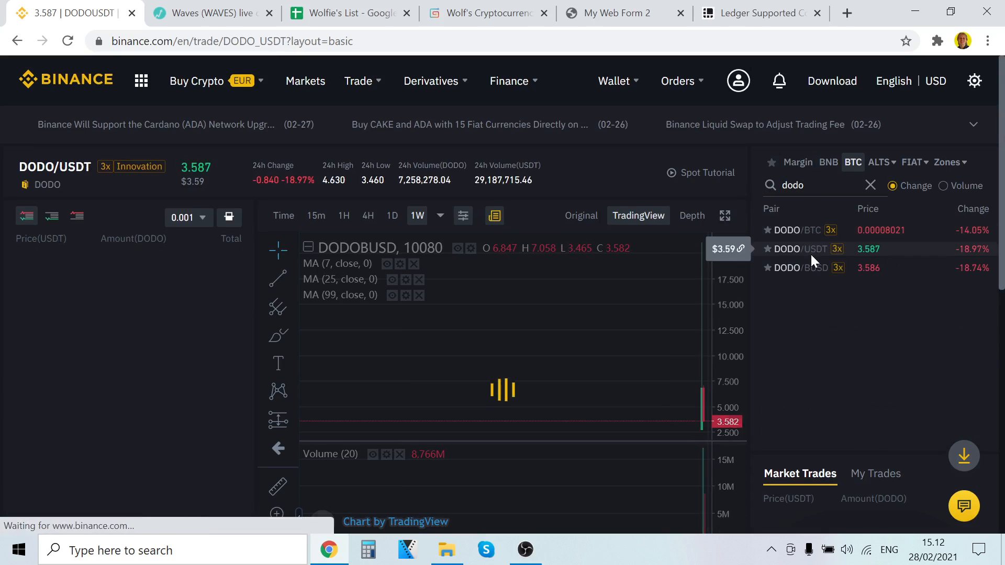
{"action": "scroll", "coordinate": [77, 231], "scroll_direction": "down", "scroll_amount": 4}
{"action": "scroll", "coordinate": [160, 207], "scroll_direction": "up", "scroll_amount": 1}
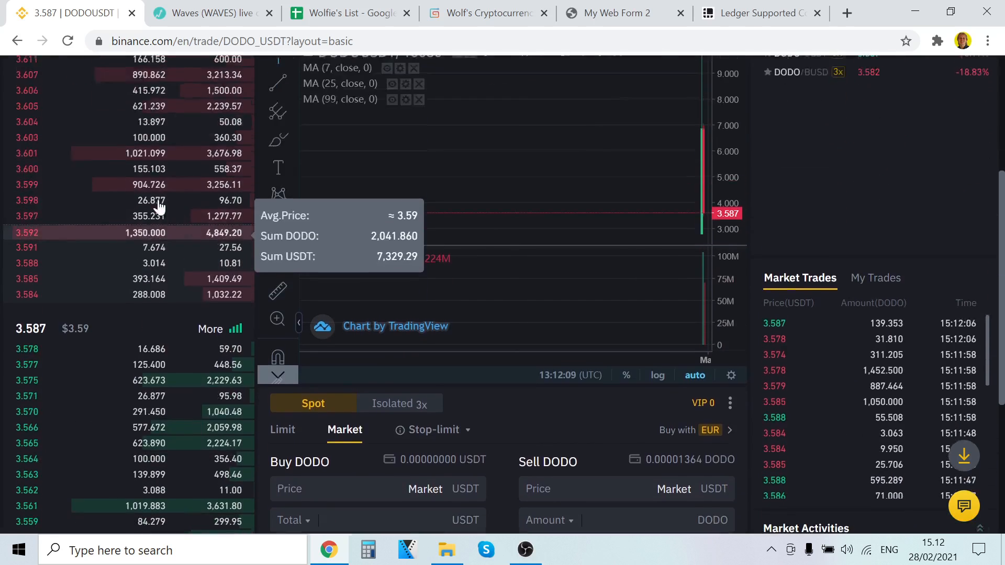
{"action": "scroll", "coordinate": [160, 207], "scroll_direction": "up", "scroll_amount": 2}
{"action": "scroll", "coordinate": [204, 269], "scroll_direction": "down", "scroll_amount": 3}
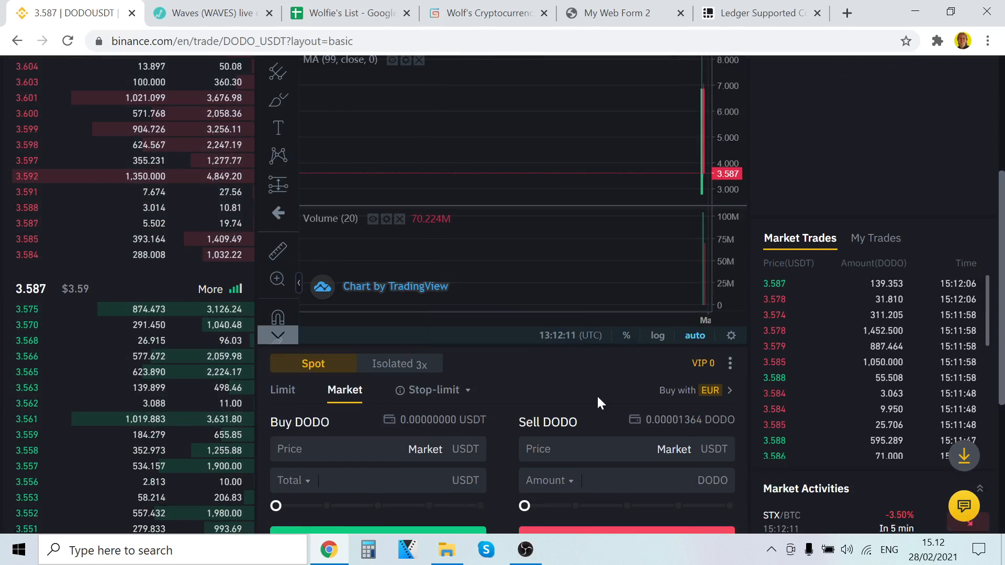
Leave the trading view and open the Fiat and Spot wallet to view the balances.
{"action": "scroll", "coordinate": [603, 407], "scroll_direction": "up", "scroll_amount": 4}
{"action": "mouse_move", "coordinate": [617, 81]}
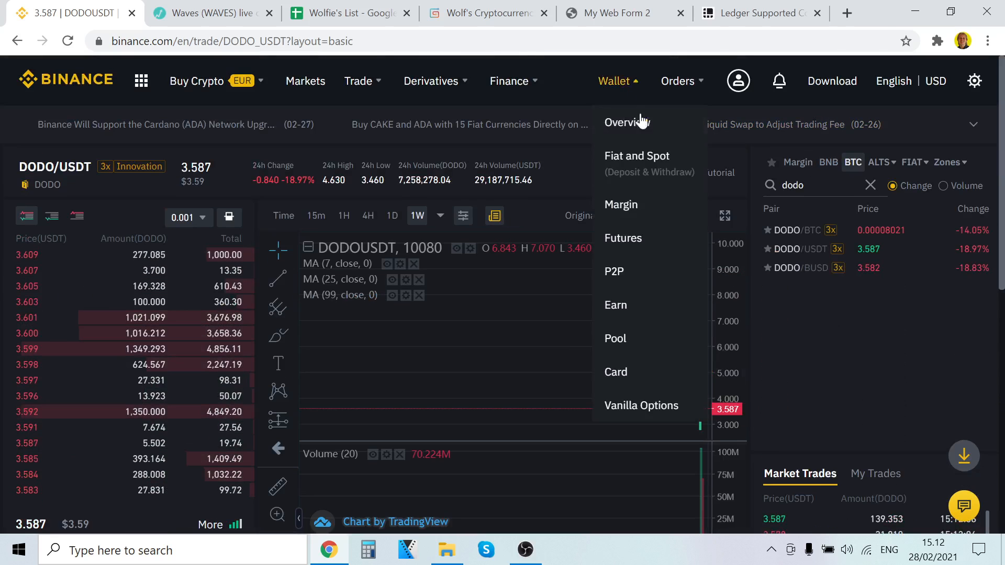
{"action": "left_click", "coordinate": [642, 122]}
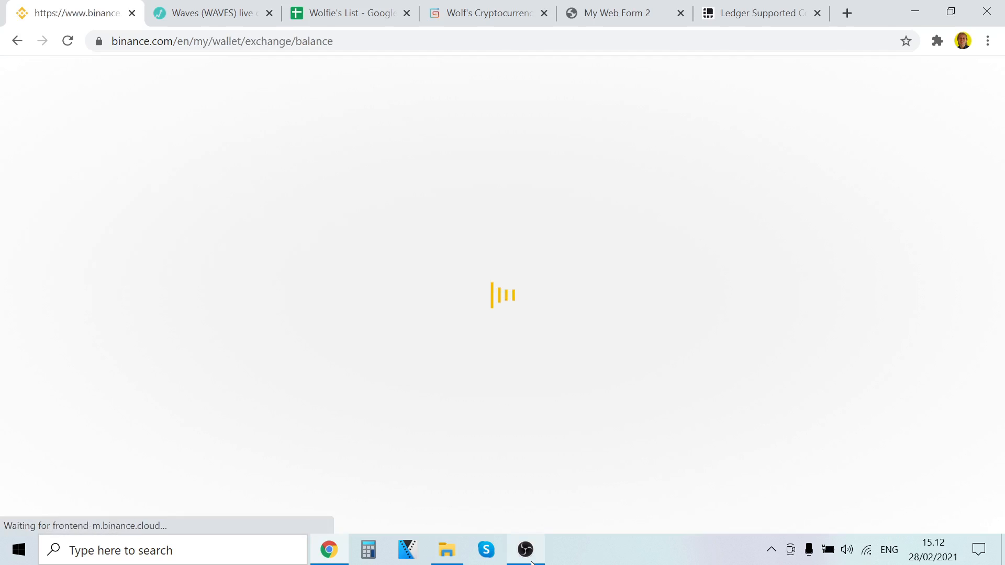
{"action": "left_click", "coordinate": [526, 555]}
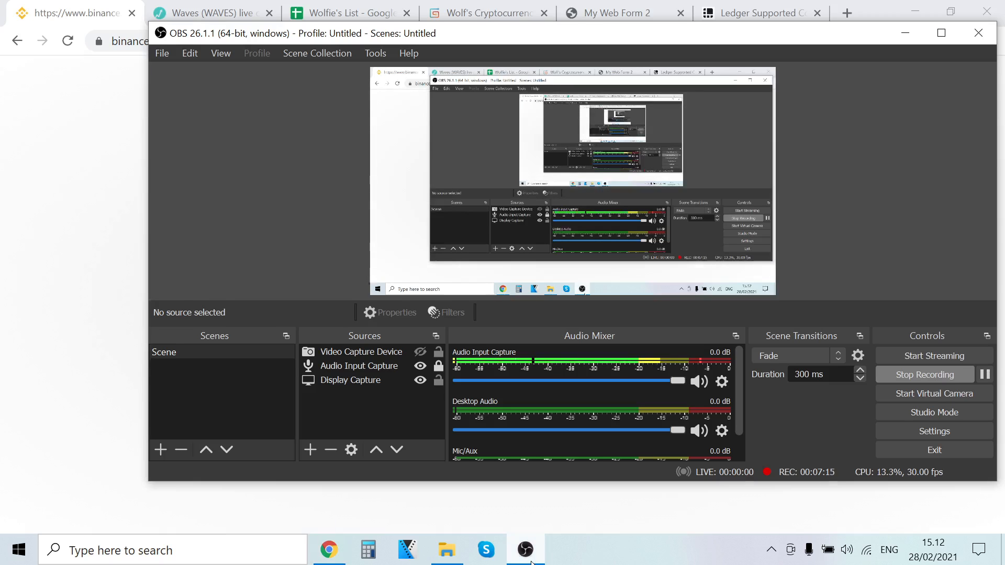
{"action": "left_click", "coordinate": [527, 555]}
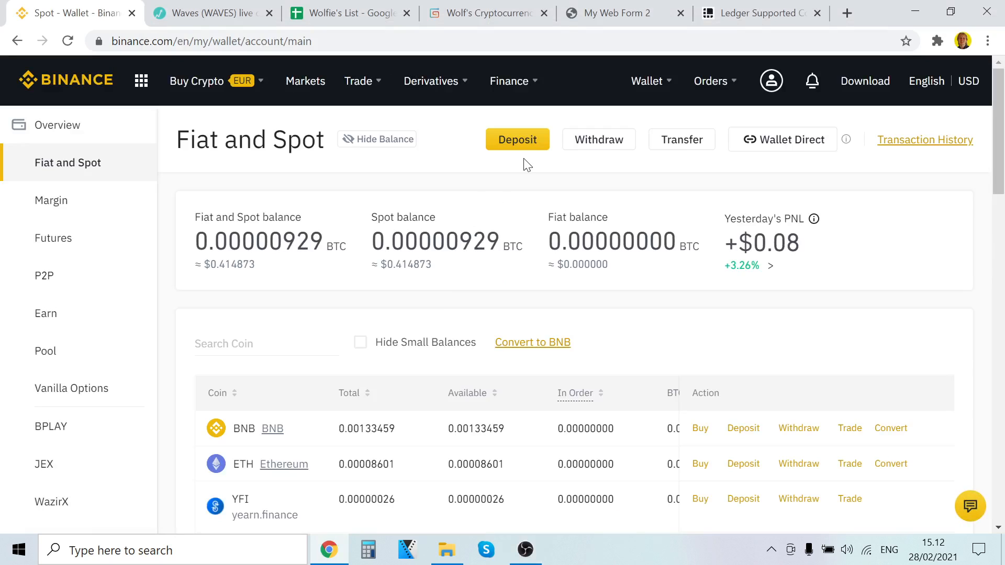
Show the "CRYPTO TIPS" sign-up form and the Waves price page on Live Coin Watch, and switch to OBS.
{"action": "left_click", "coordinate": [637, 11]}
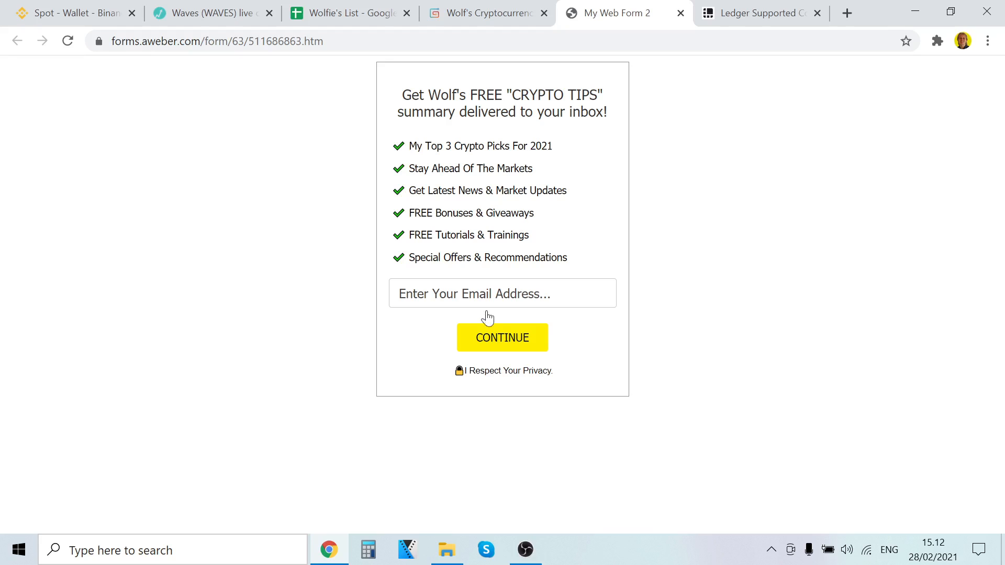
{"action": "left_click", "coordinate": [225, 13]}
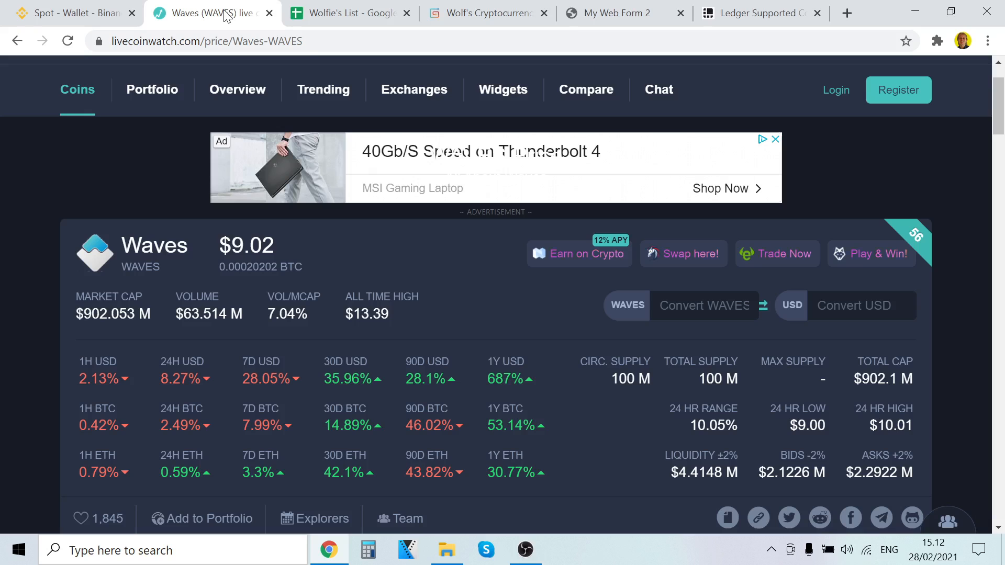
{"action": "left_click", "coordinate": [526, 550]}
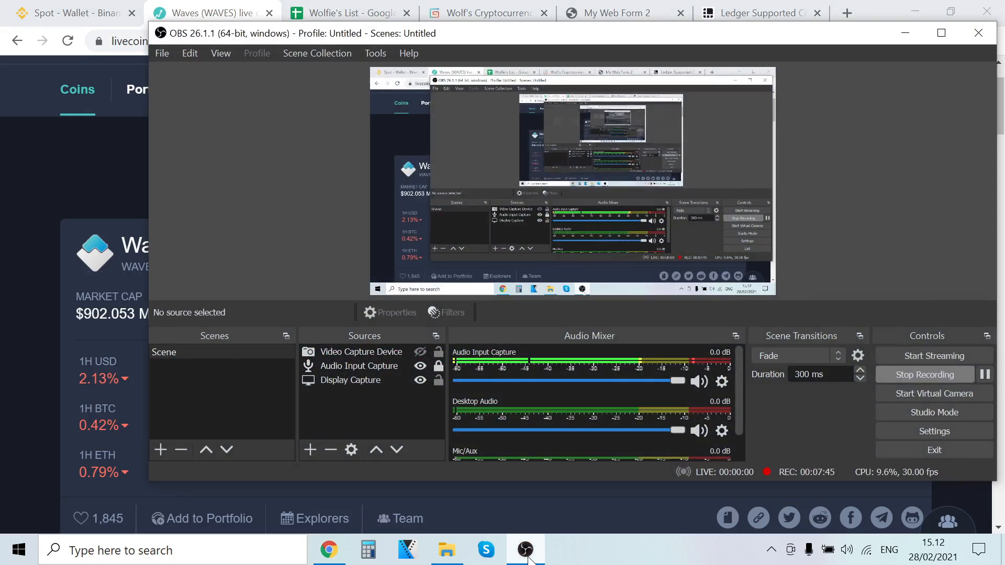